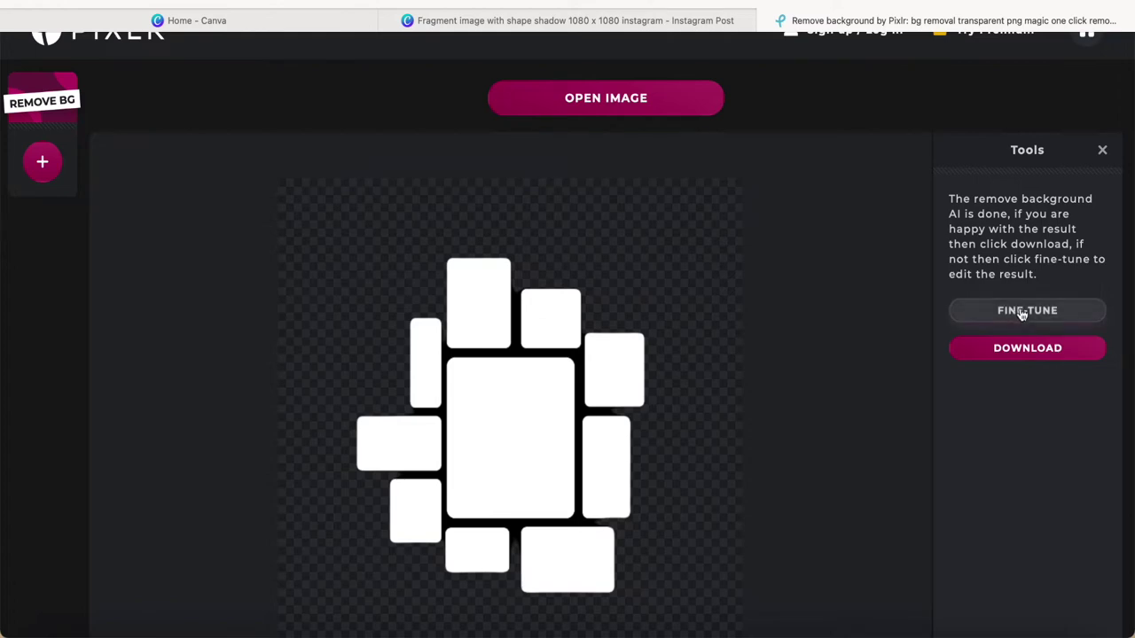
Step: Reset the automatic cutout, then use the magic wand on the black background and invert the result so only the white shapes are transparent
scroll(1019, 324, "down", 2)
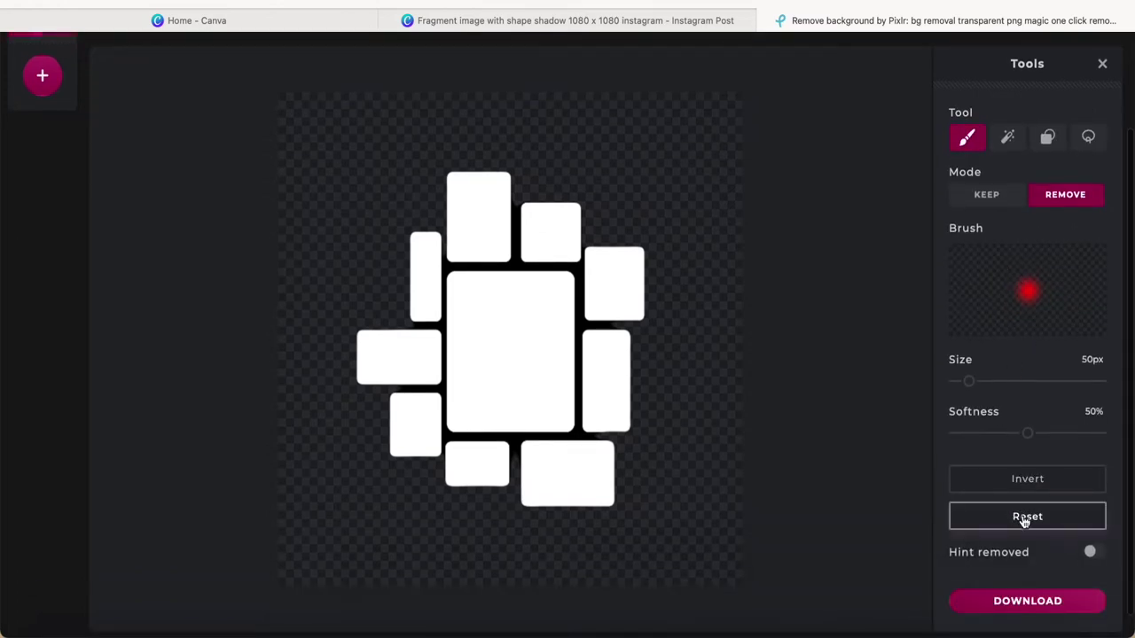
left_click(1028, 516)
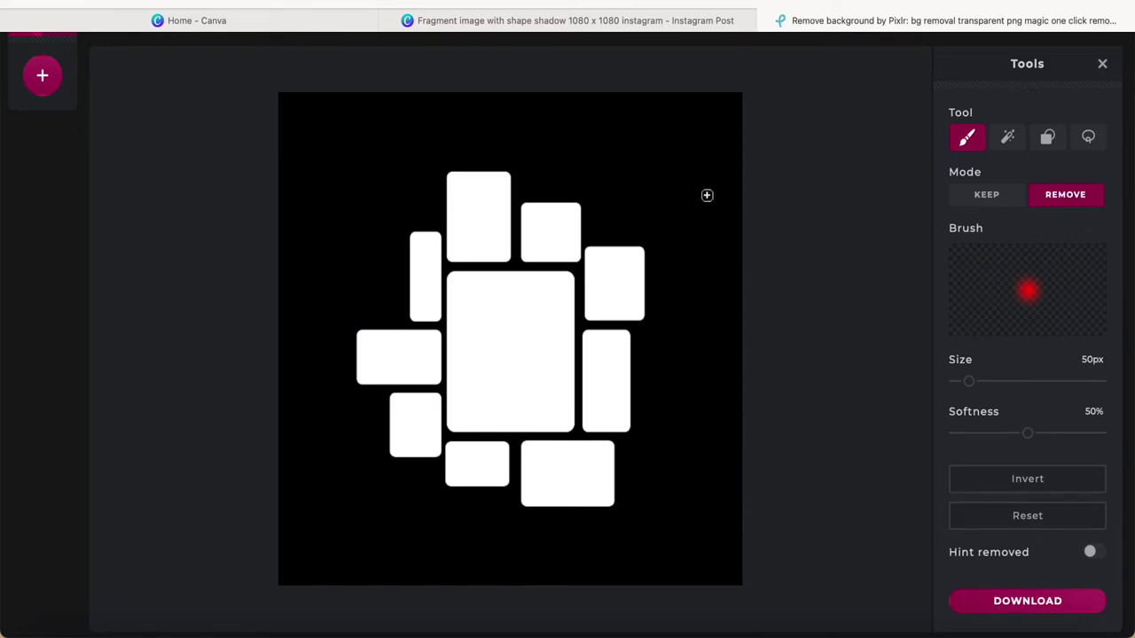
left_click(1011, 139)
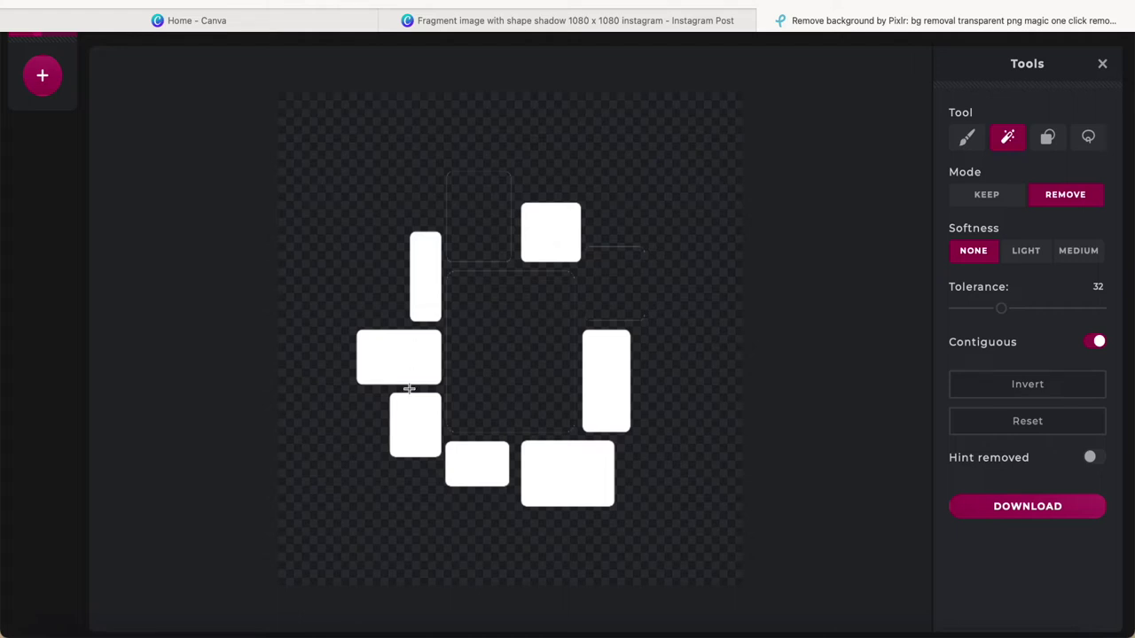
left_click(1031, 430)
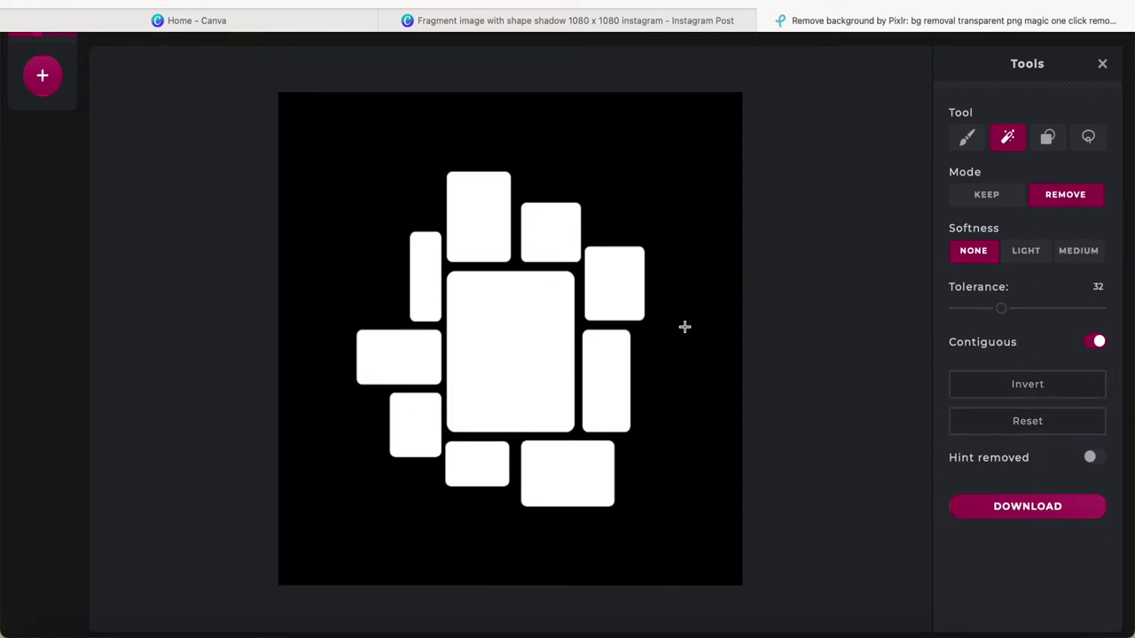
left_click(685, 297)
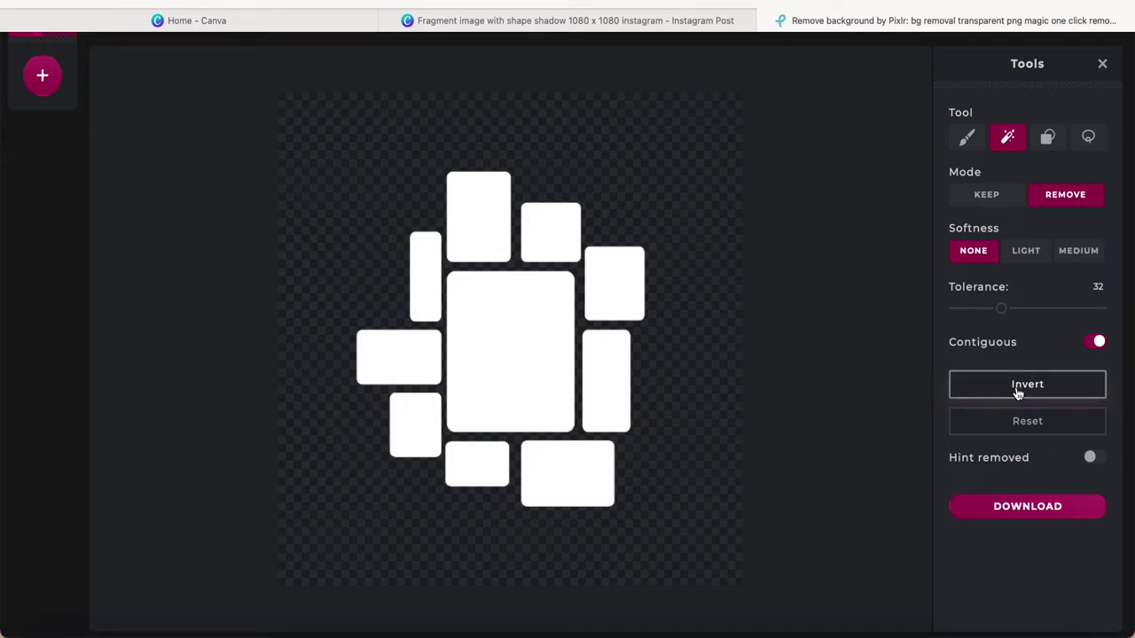
left_click(984, 389)
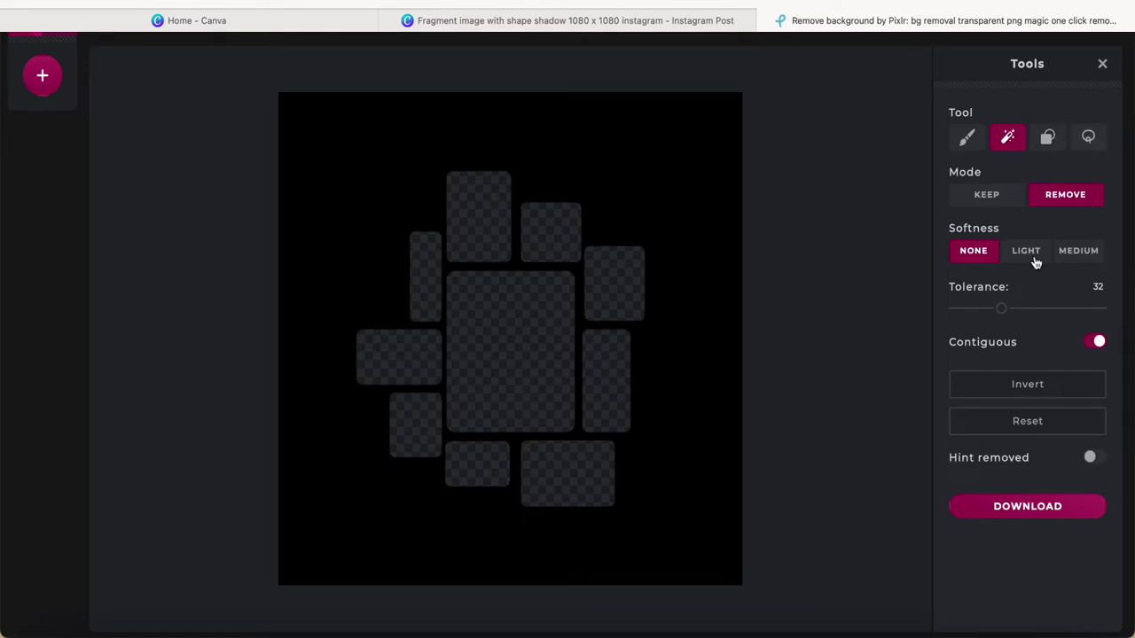
Step: Download the inverted cutout and switch to the Canva design, going to the portrait photo on page 3
left_click(1024, 506)
left_click(644, 20)
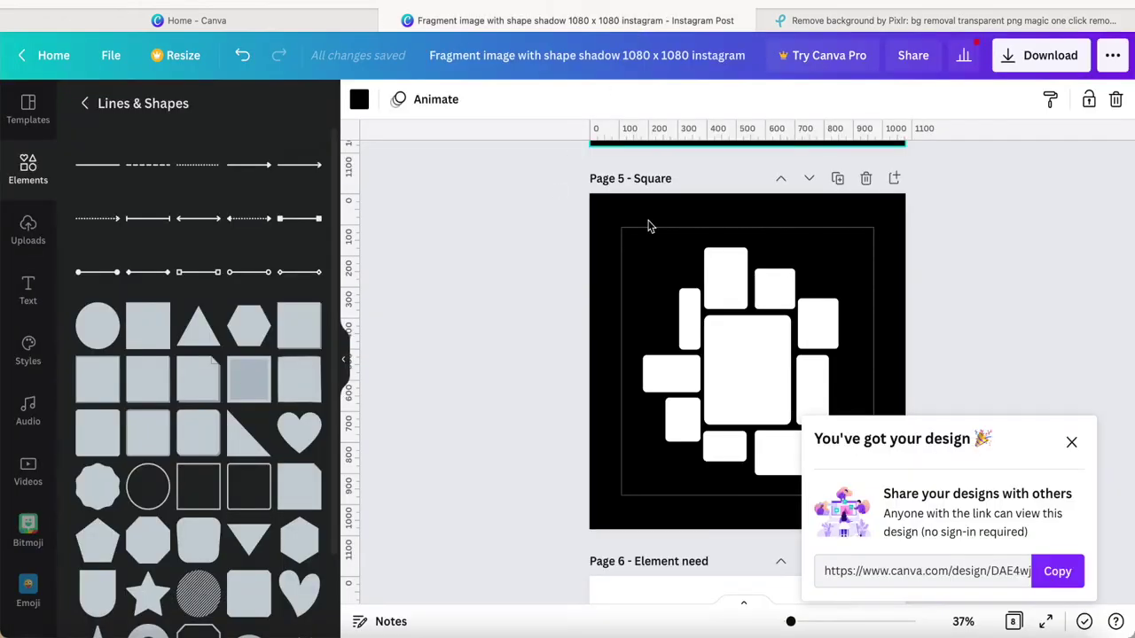
left_click(1071, 442)
scroll(712, 332, "up", 3)
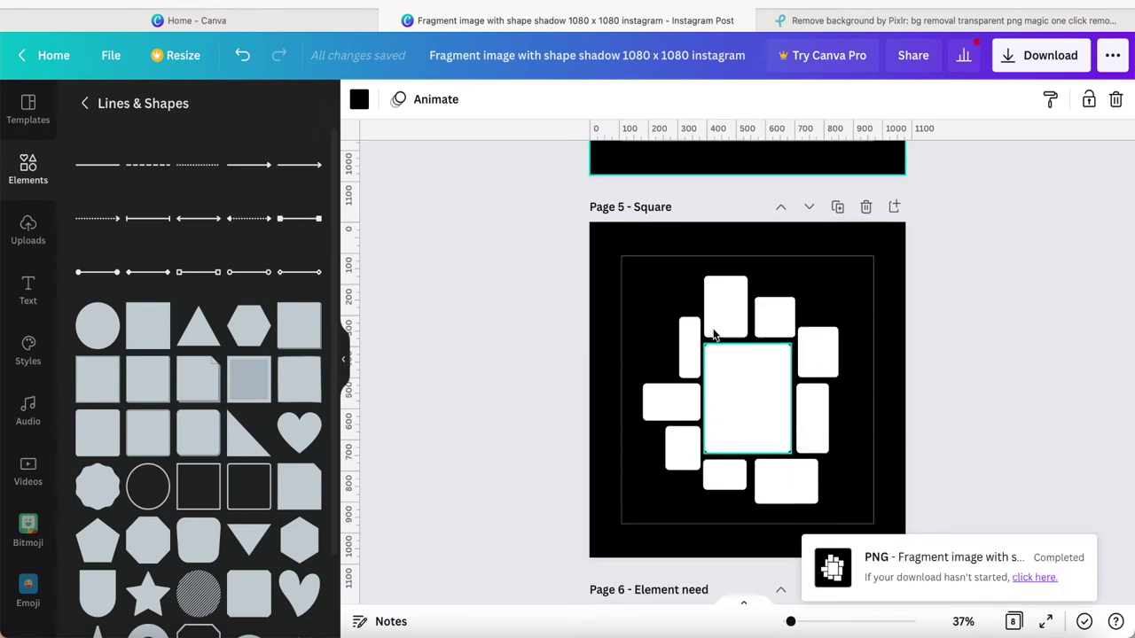
scroll(713, 330, "up", 3)
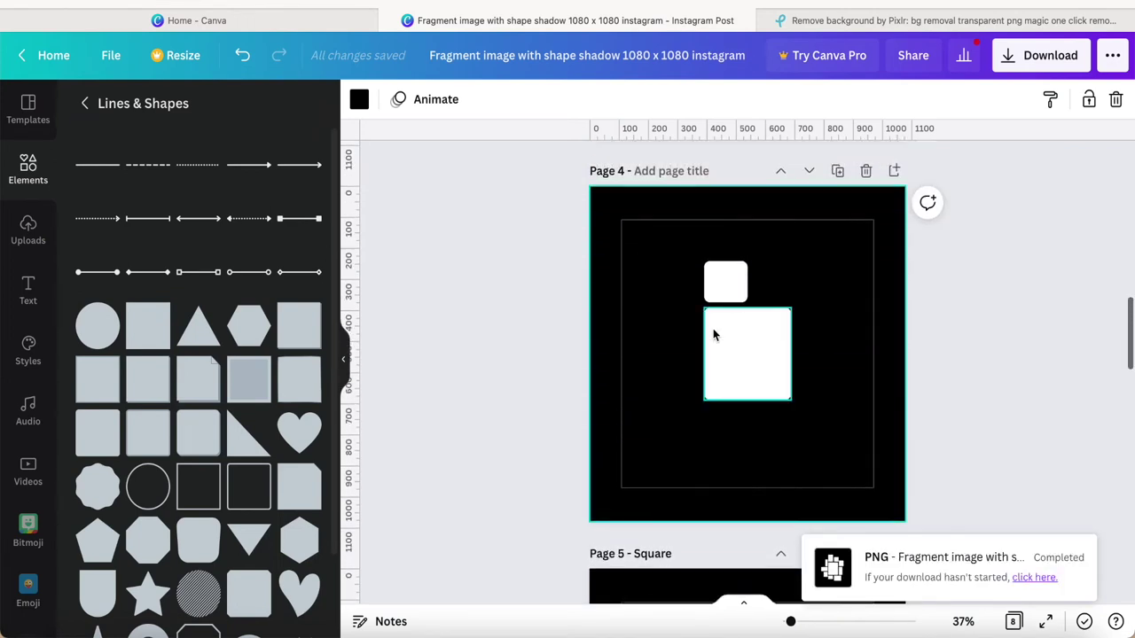
scroll(713, 330, "down", 3)
scroll(713, 333, "up", 10)
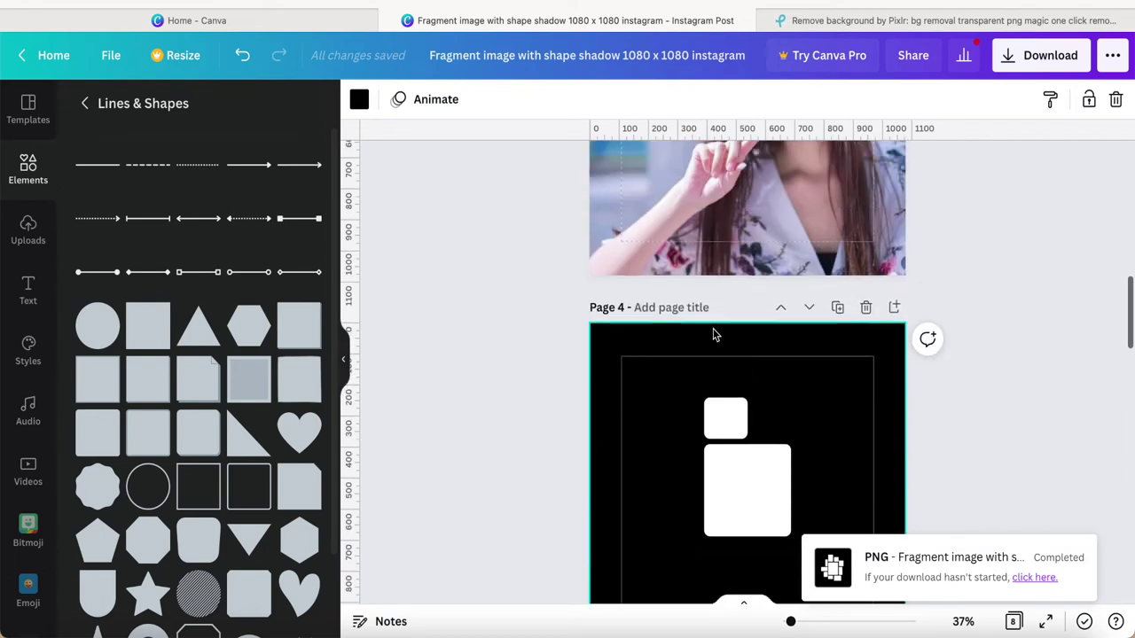
scroll(713, 332, "up", 2)
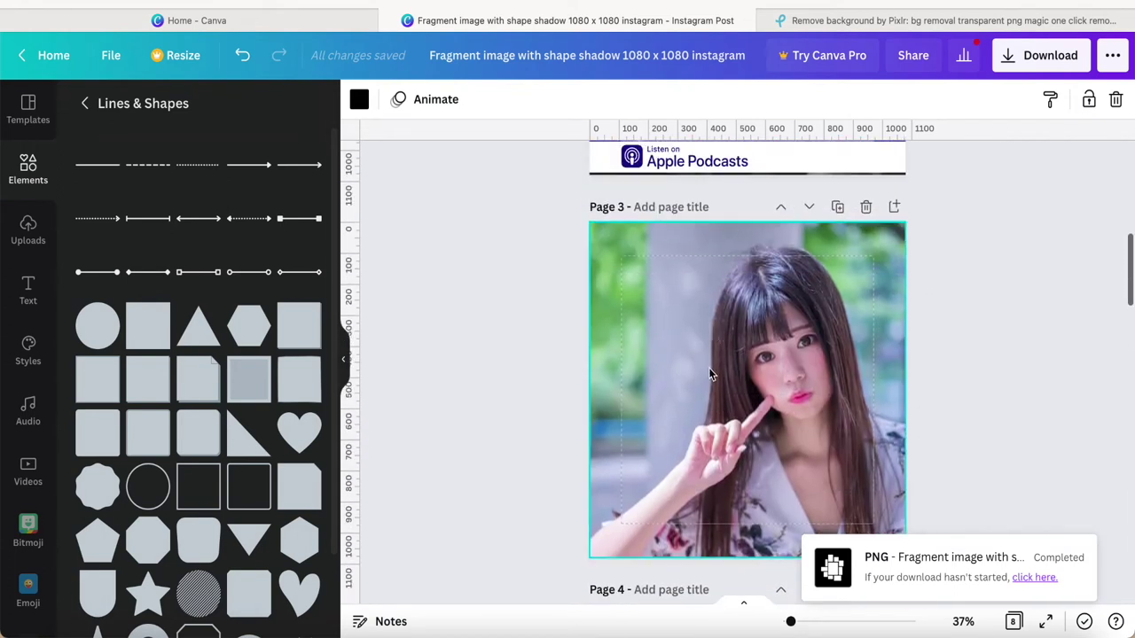
Step: Upload pixlr-bg-result-6.png from the Downloads folder to the Canva media uploads
left_click(31, 229)
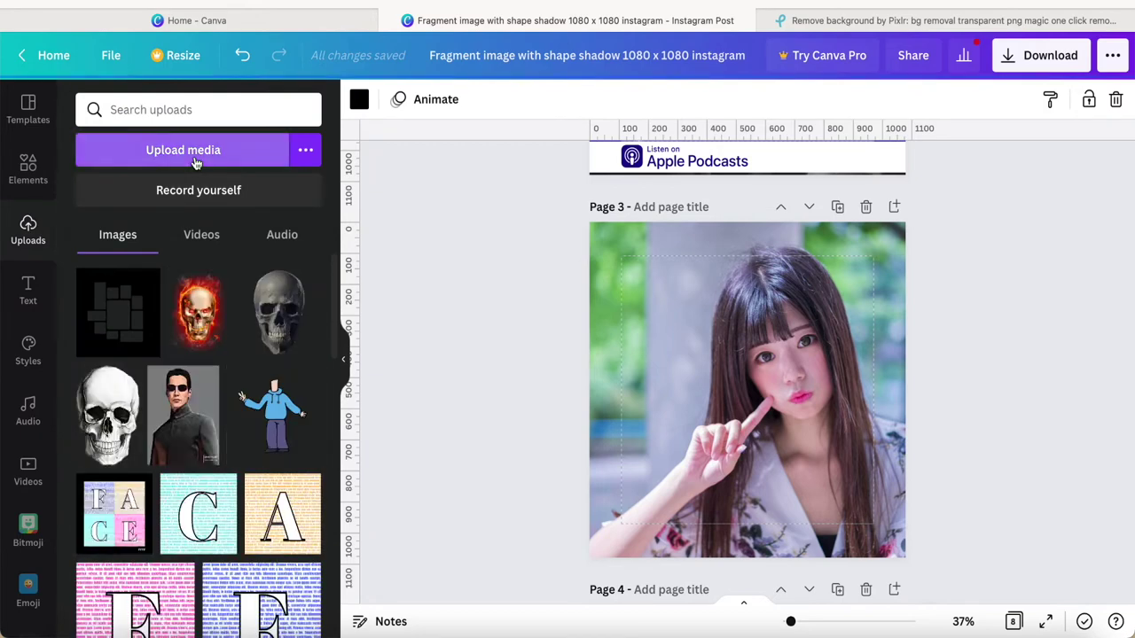
left_click(197, 162)
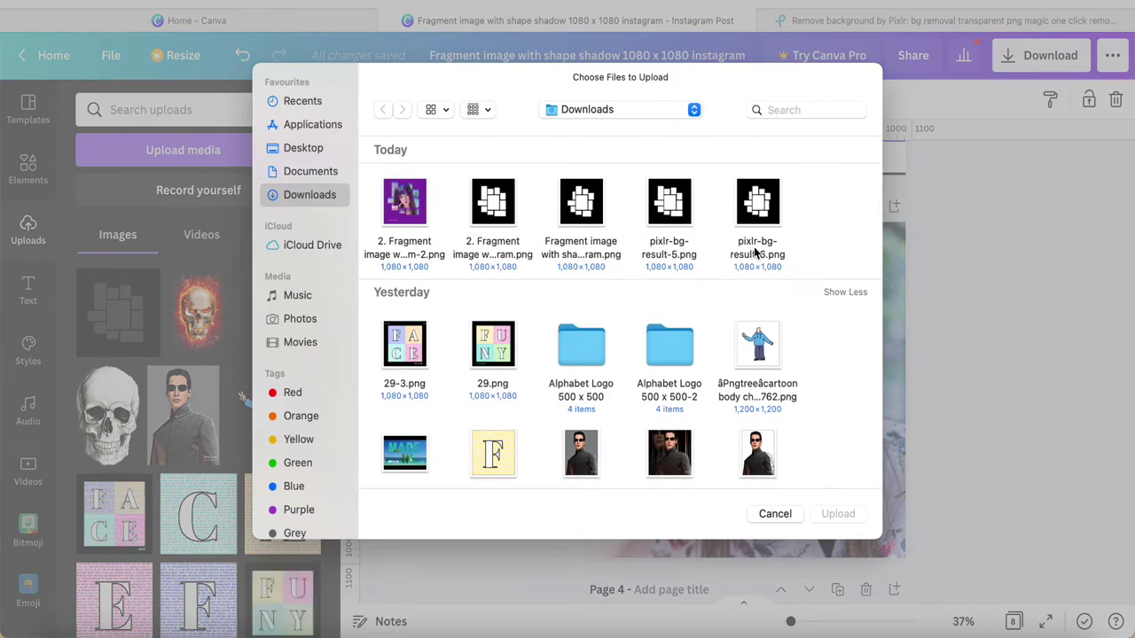
left_click(760, 209)
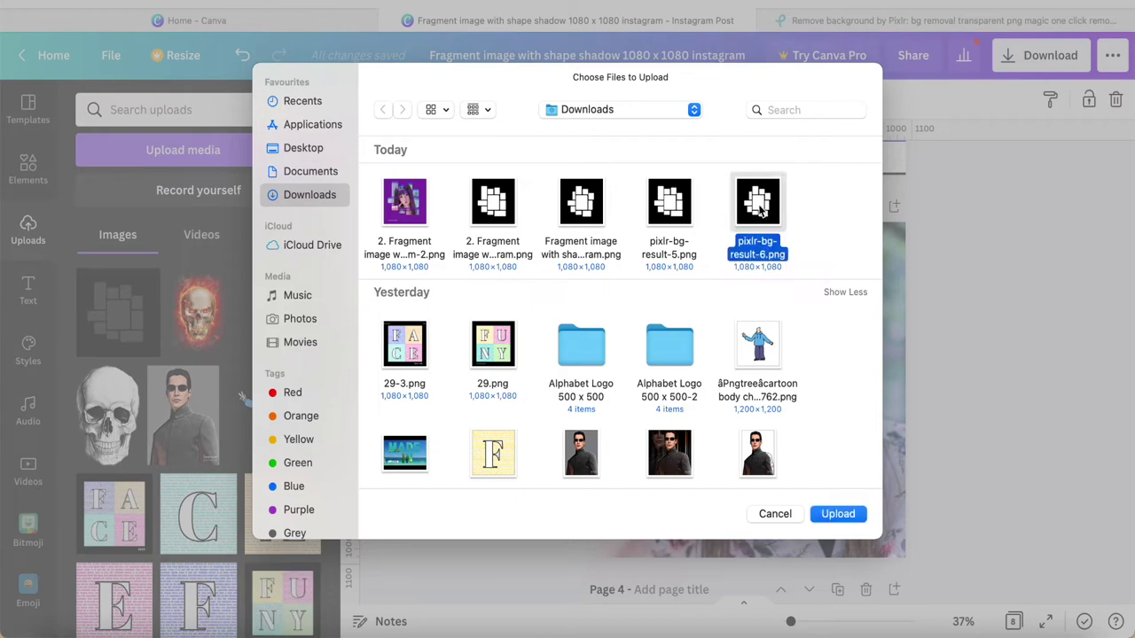
left_click(833, 520)
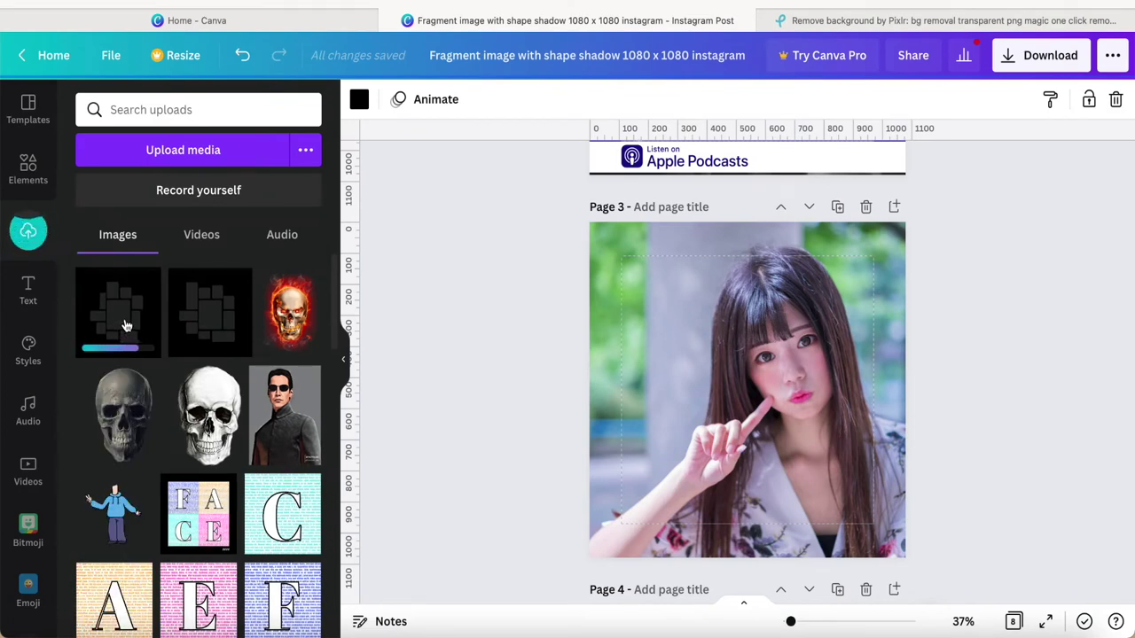
Step: Place the uploaded cutout over the photo on page 3 and enlarge it to cover the whole page
left_click(125, 325)
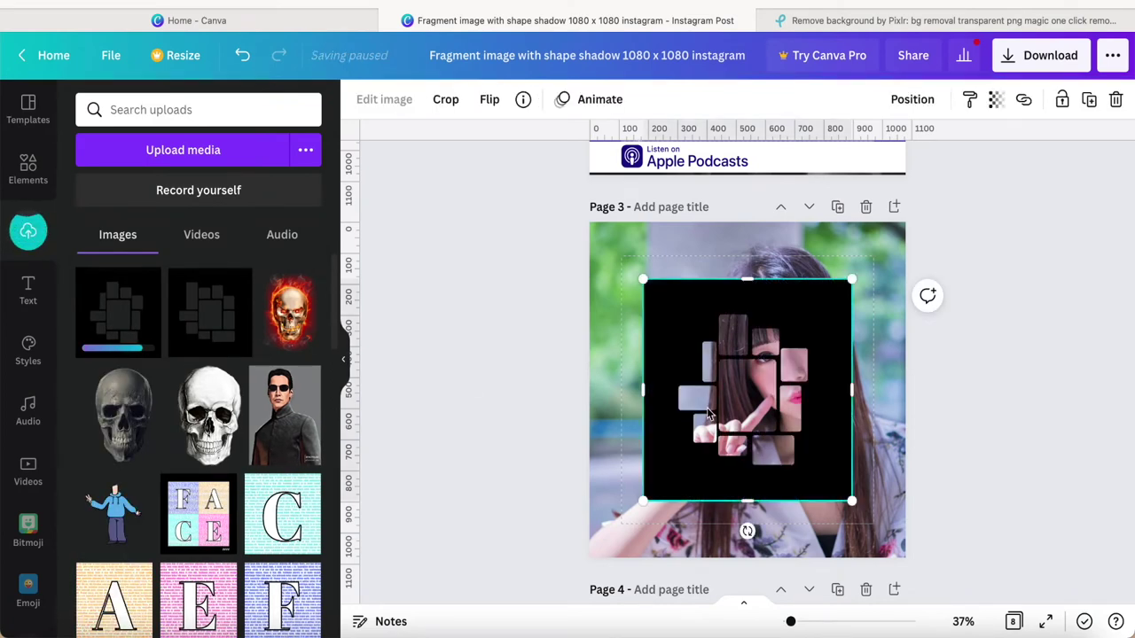
scroll(745, 397, "down", 1)
left_click_drag(644, 431, 589, 485)
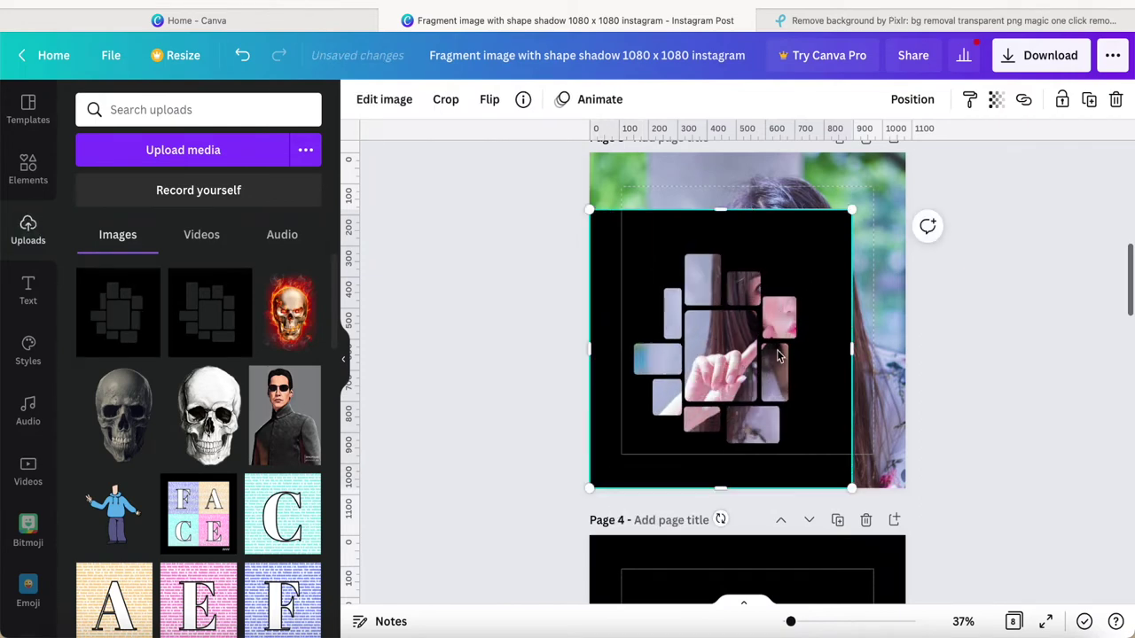
left_click_drag(852, 210, 912, 168)
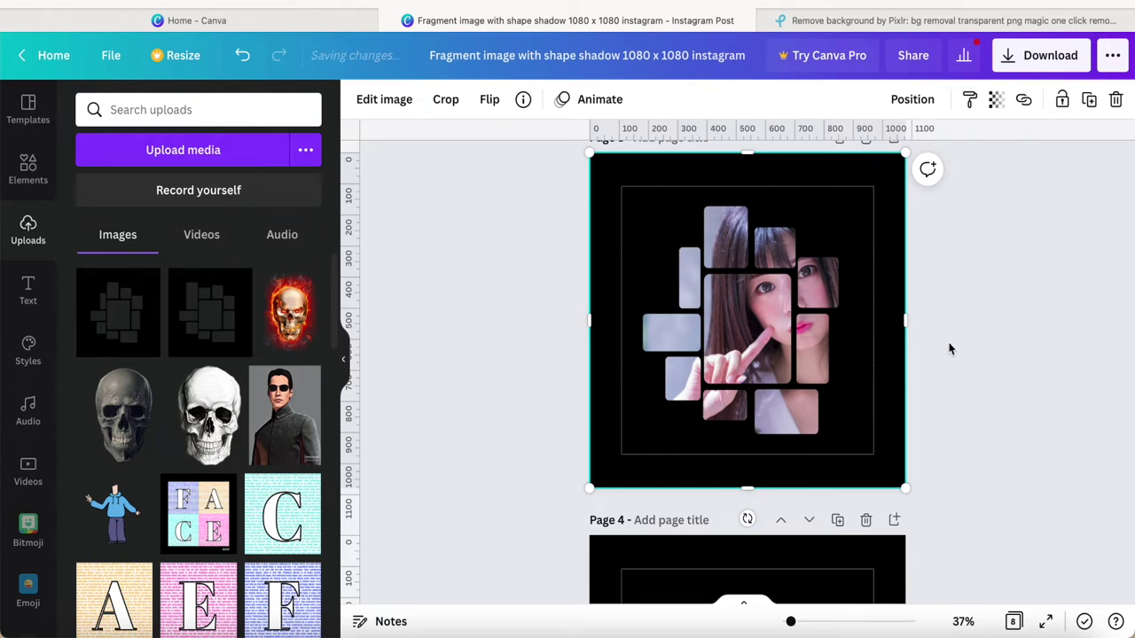
Step: Delete the portrait photo behind the cutout on page 3 and undo the deletion
key("Delete")
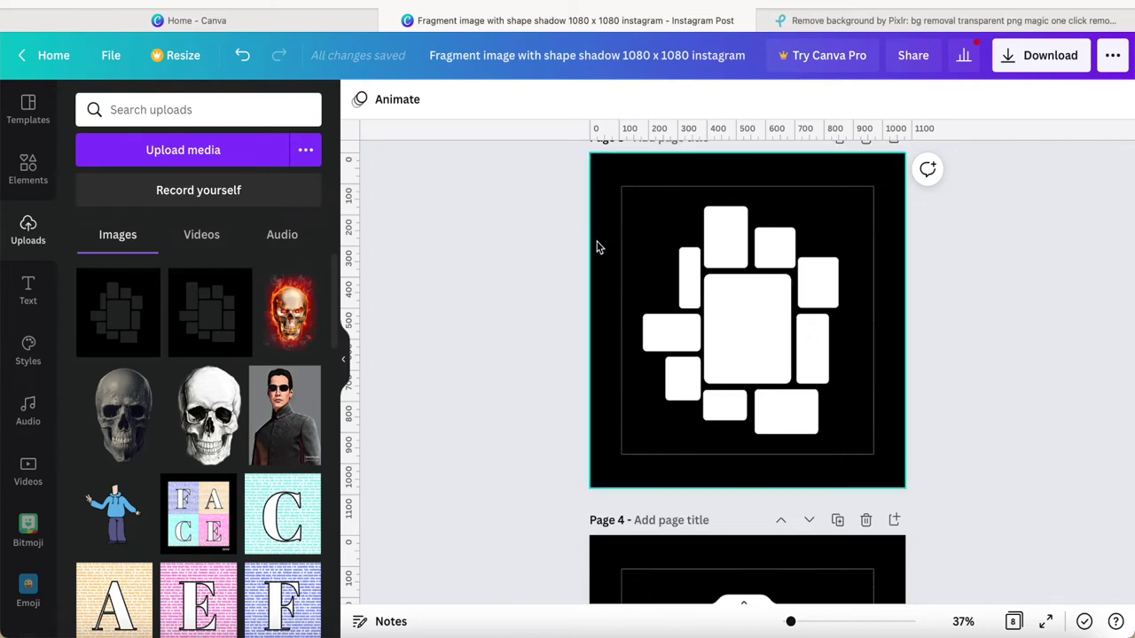
key("super+z")
Step: Crop the lower edge of the cutout overlay to expose a strip of the photo beneath it
left_click(703, 273)
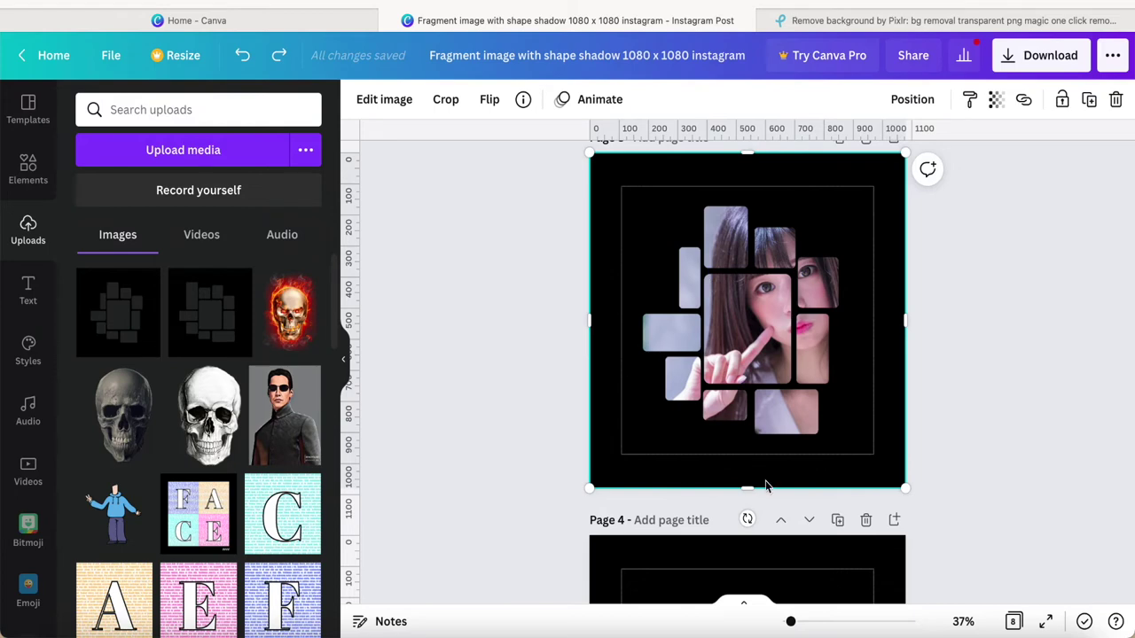
left_click_drag(746, 493, 747, 455)
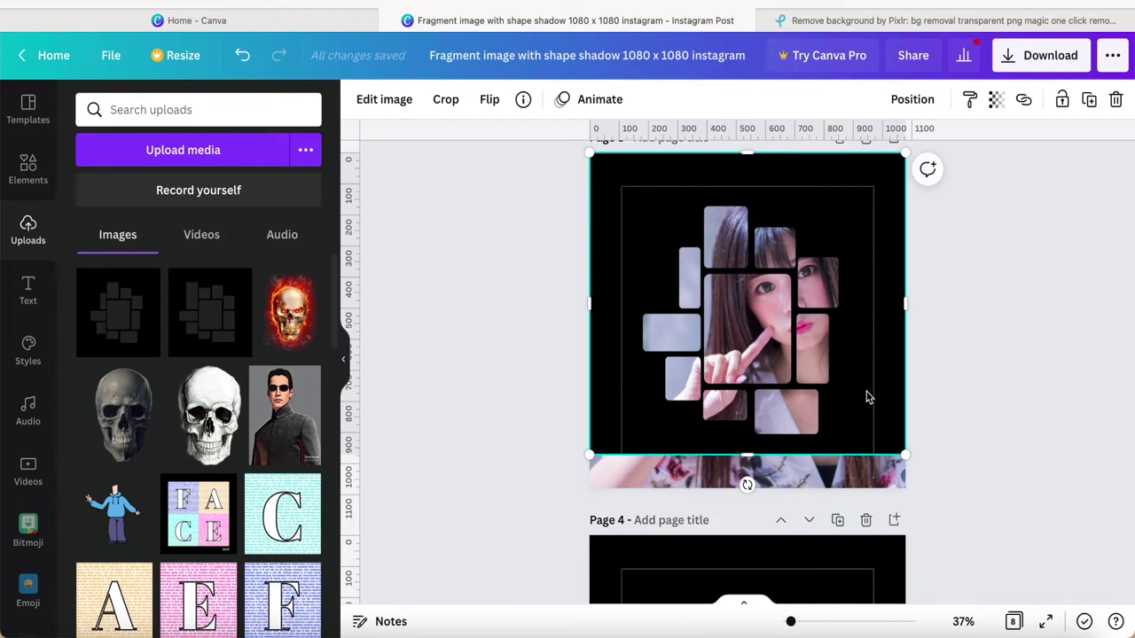
left_click(996, 401)
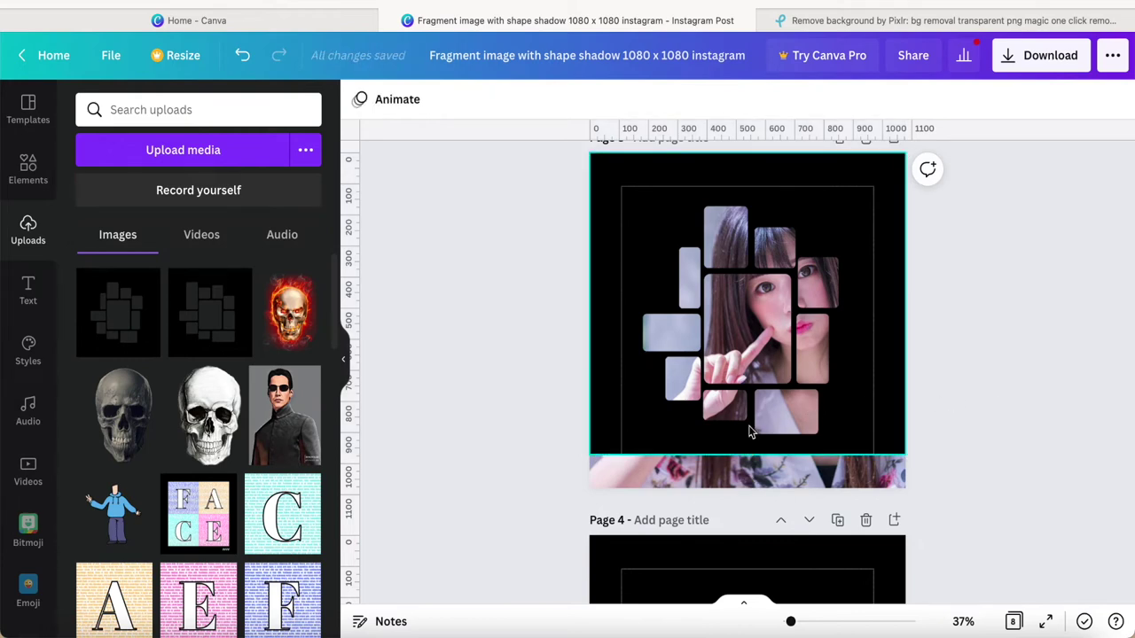
Step: Shift the background photo to the left within its frame so the face sits behind the large central shape
double_click(677, 480)
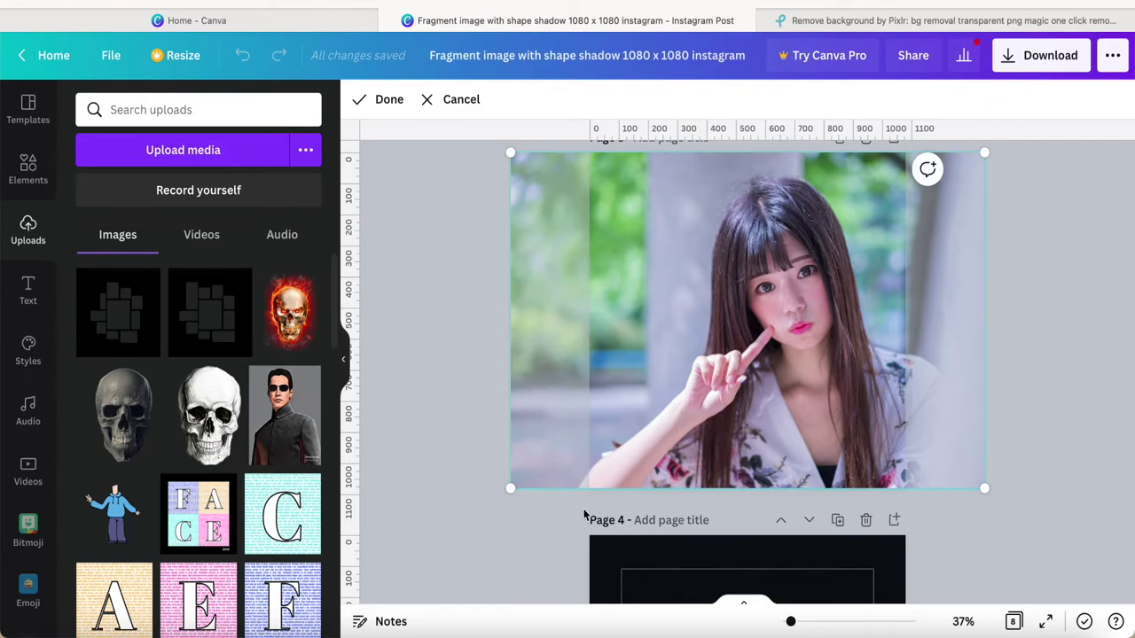
left_click(526, 550)
double_click(666, 479)
left_click_drag(725, 390, 667, 386)
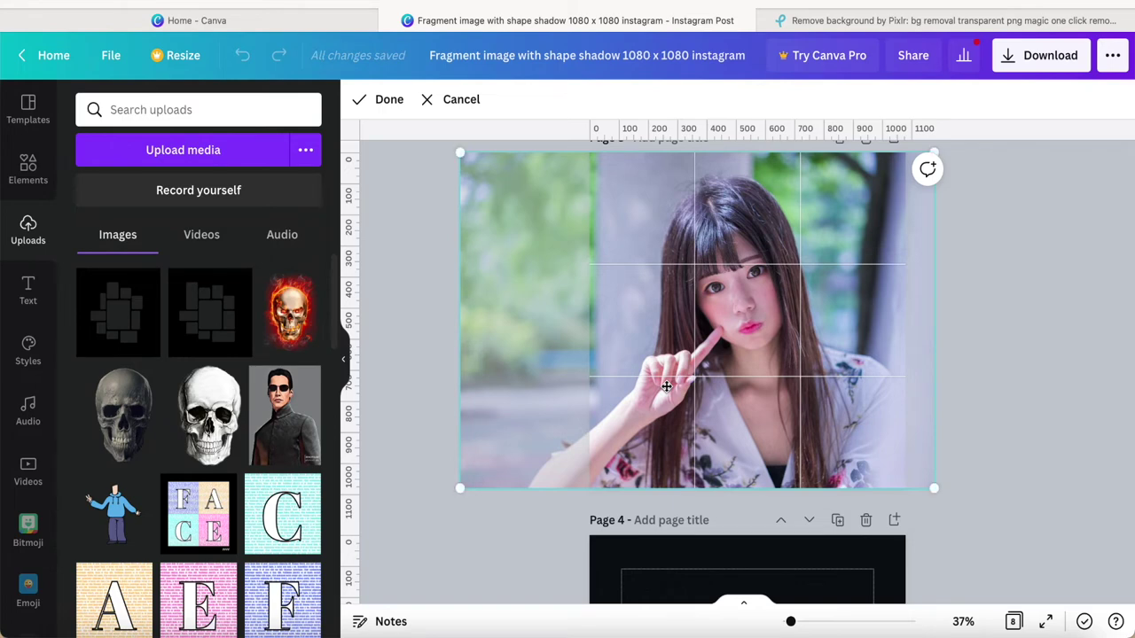
left_click(490, 539)
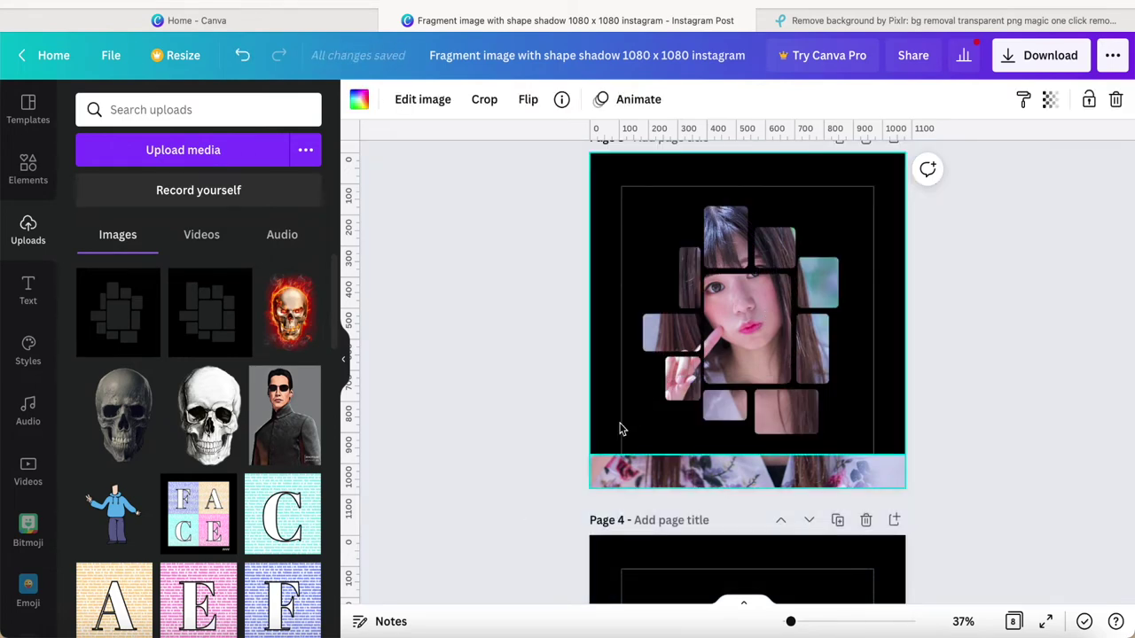
Step: Enlarge the cutout overlay slightly beyond the page edges and reposition it so its central shape frames the face
left_click_drag(592, 457, 565, 483)
scroll(734, 355, "up", 1)
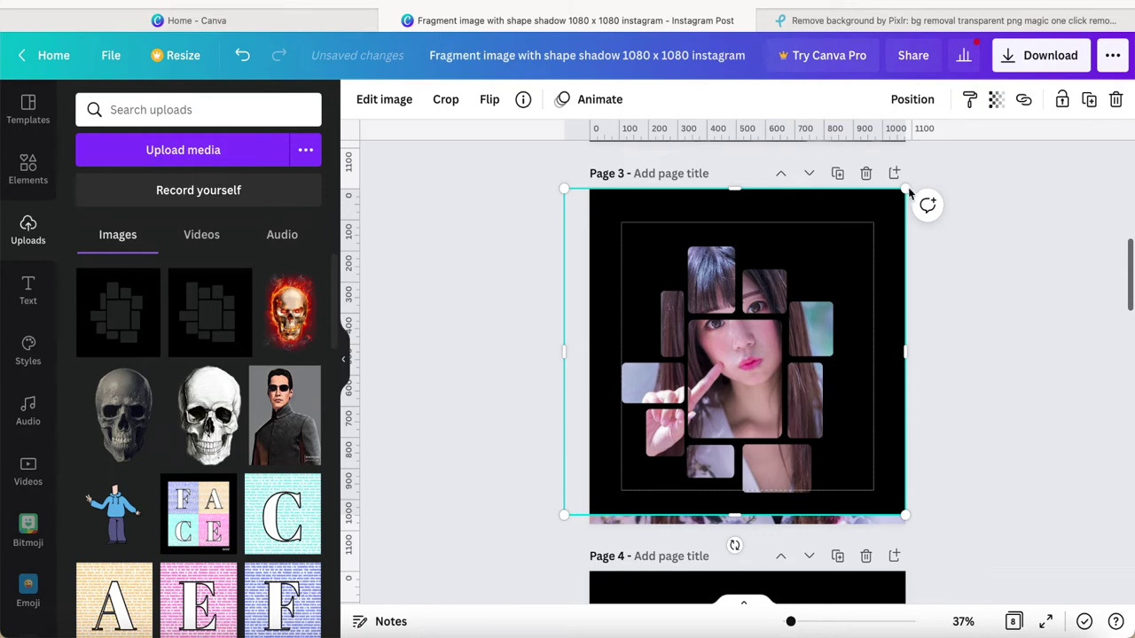
left_click_drag(905, 190, 953, 165)
left_click_drag(722, 352, 709, 350)
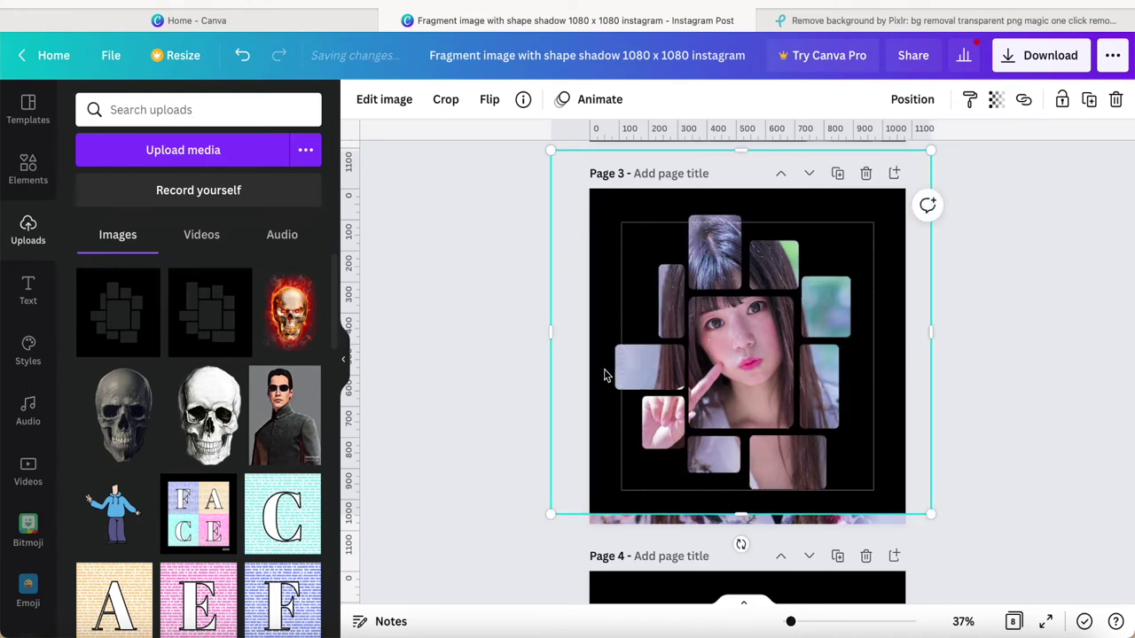
left_click(473, 218)
Step: Apply the Amber duotone effect to the cutout overlay on page 3
left_click(612, 286)
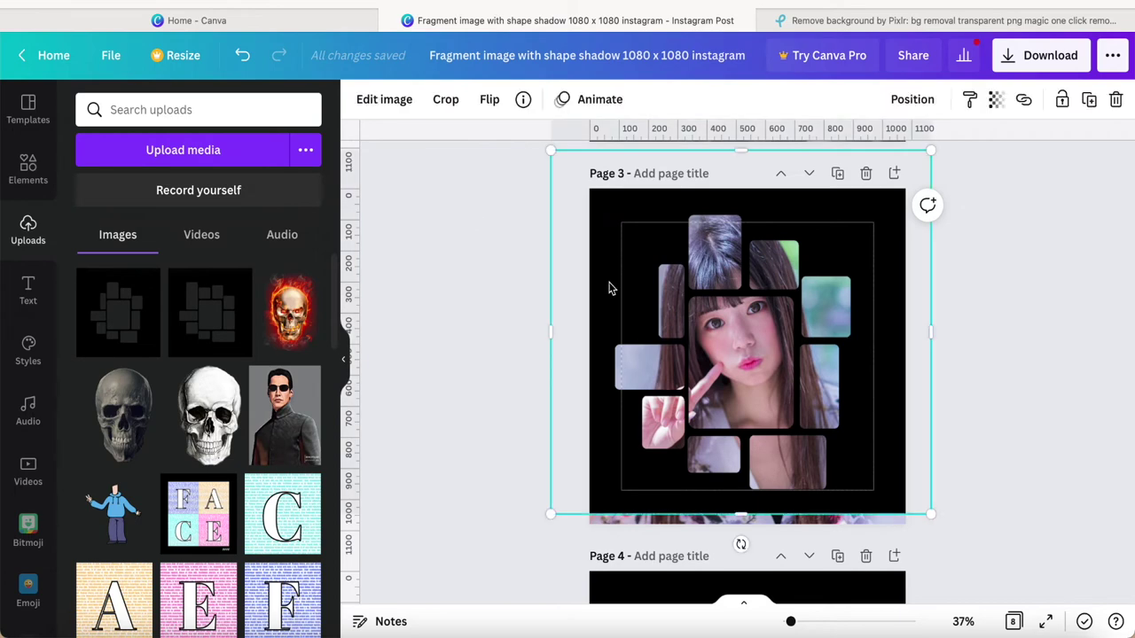
left_click(384, 100)
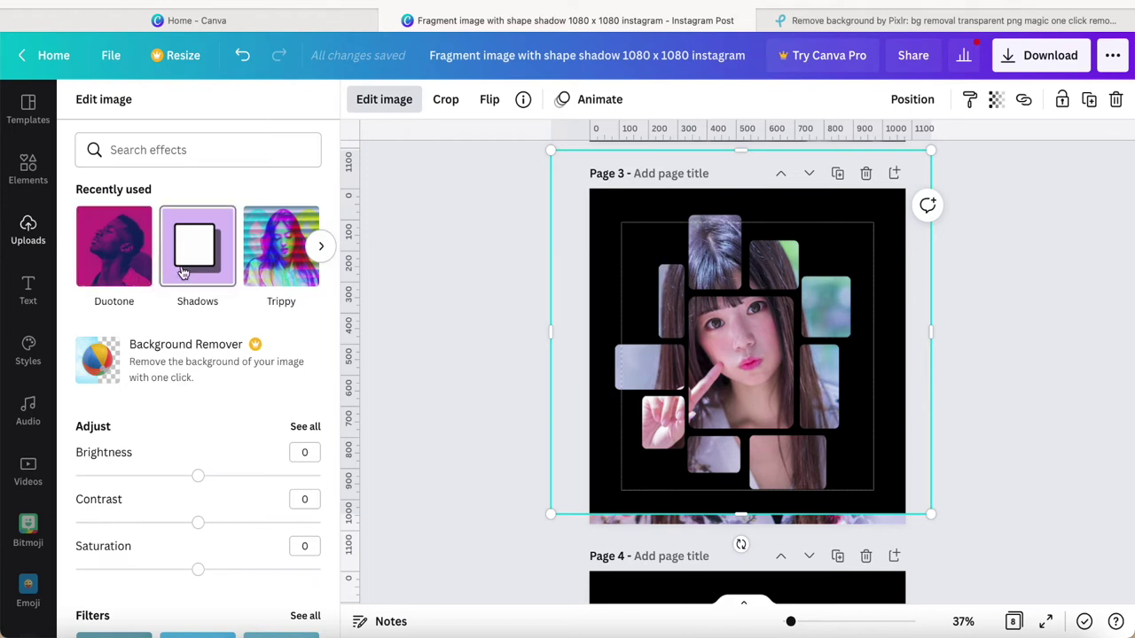
left_click(111, 258)
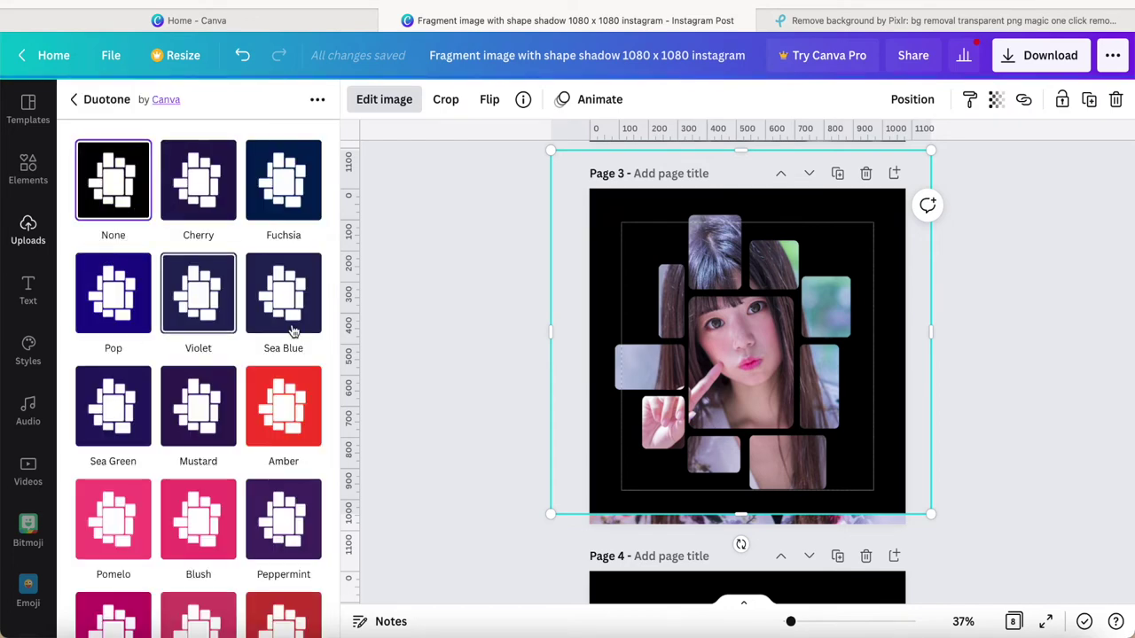
scroll(248, 428, "down", 1)
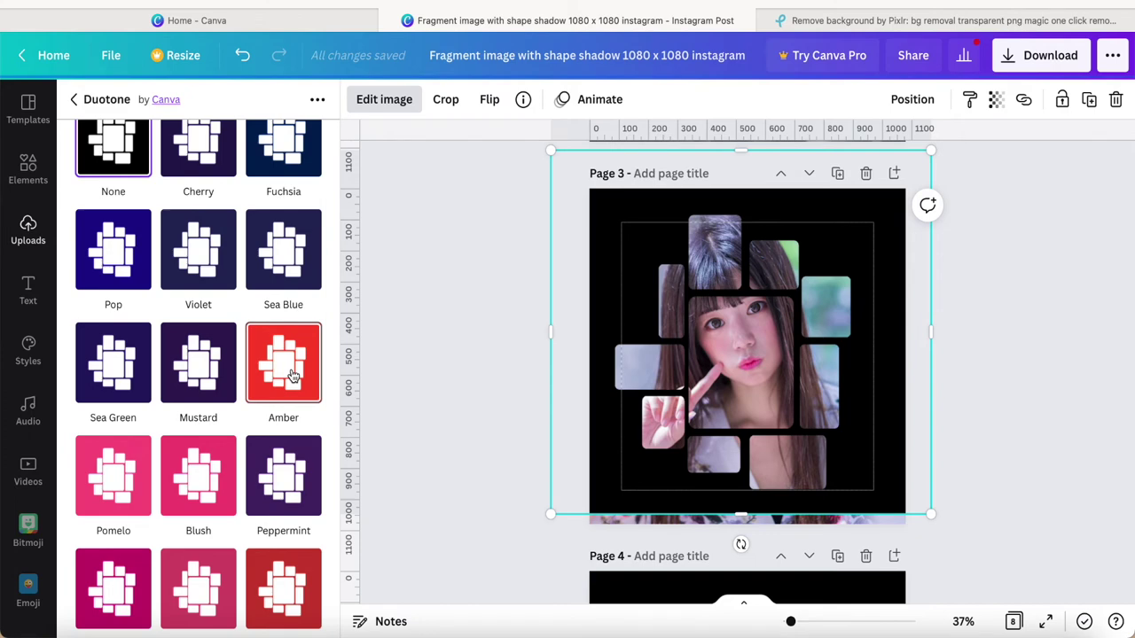
left_click(292, 375)
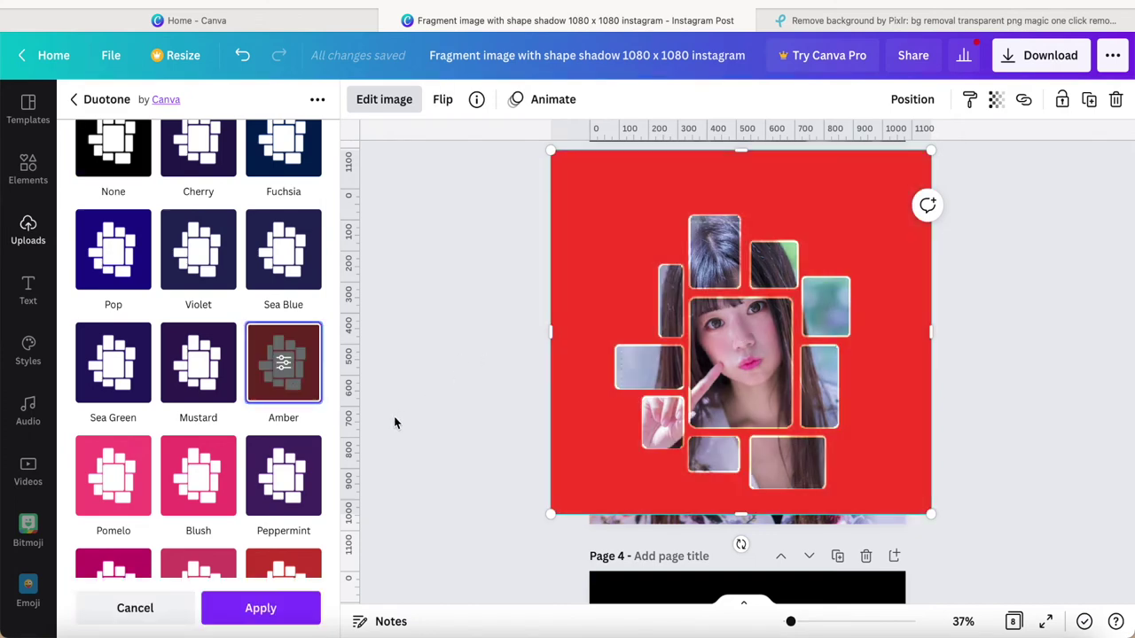
left_click(250, 610)
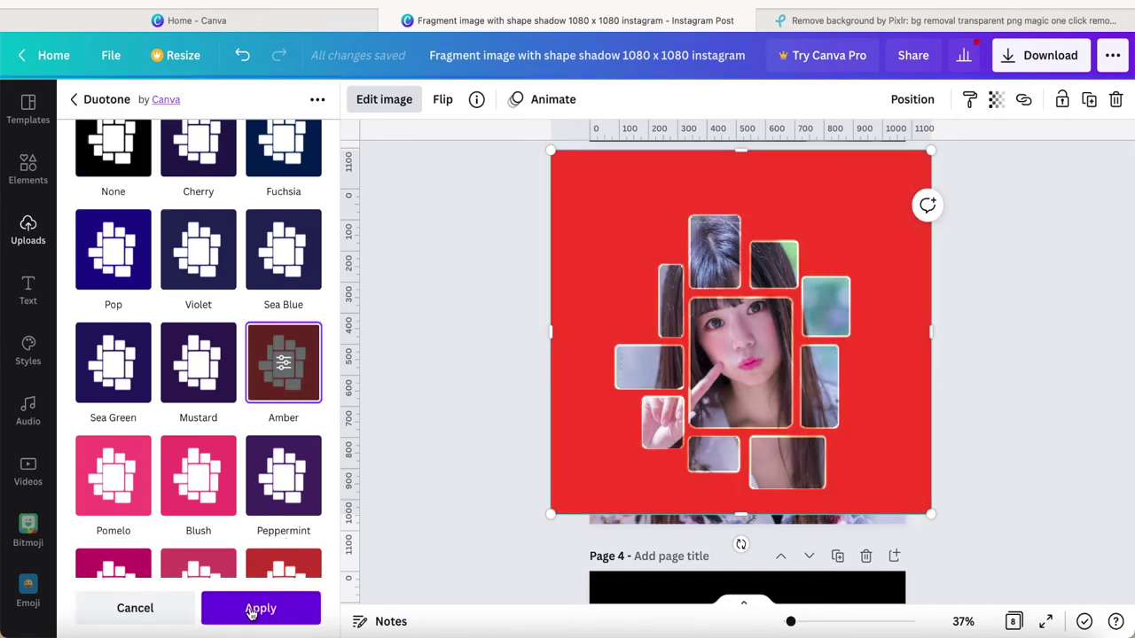
left_click(441, 456)
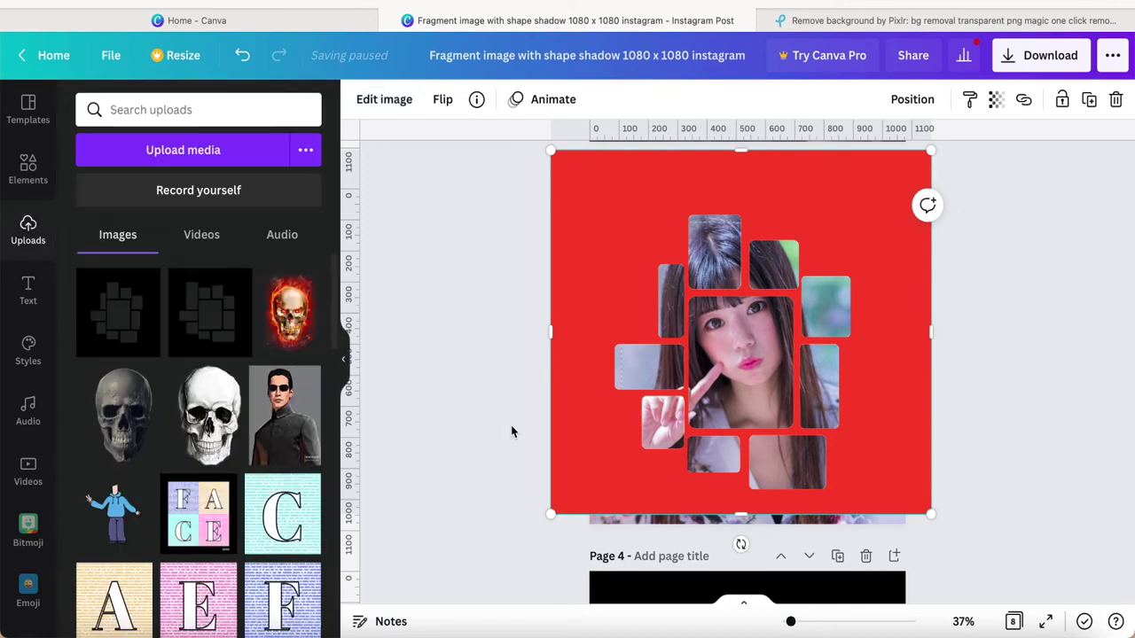
left_click(483, 433)
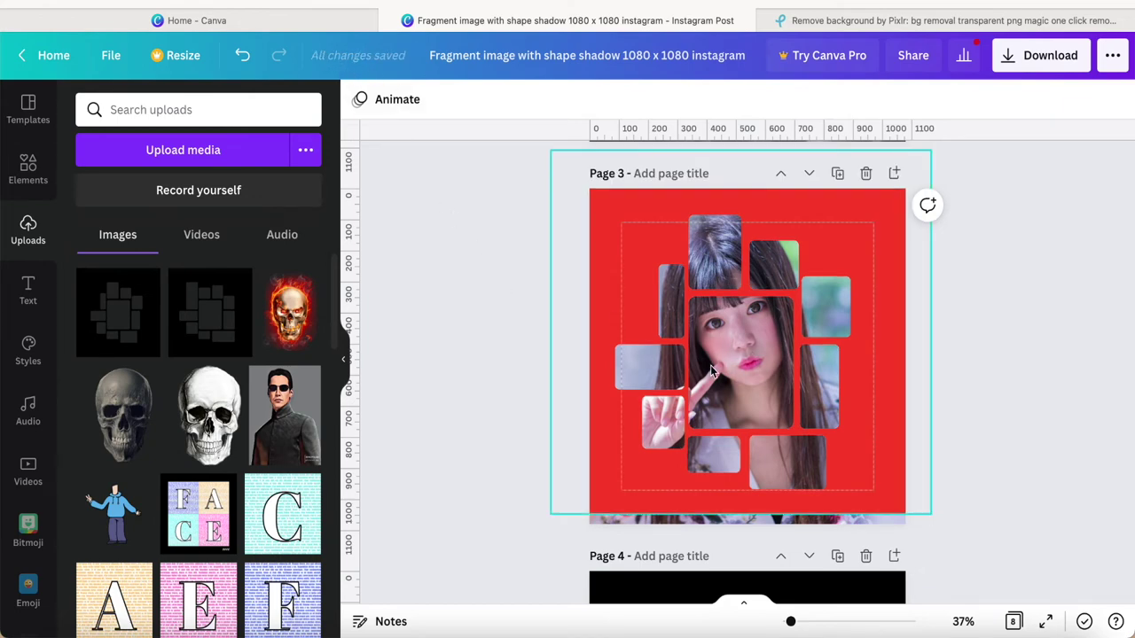
Step: Add a Drop shadow to the red cutout overlay on page 3 and set its blur to 2
left_click(627, 287)
left_click(386, 103)
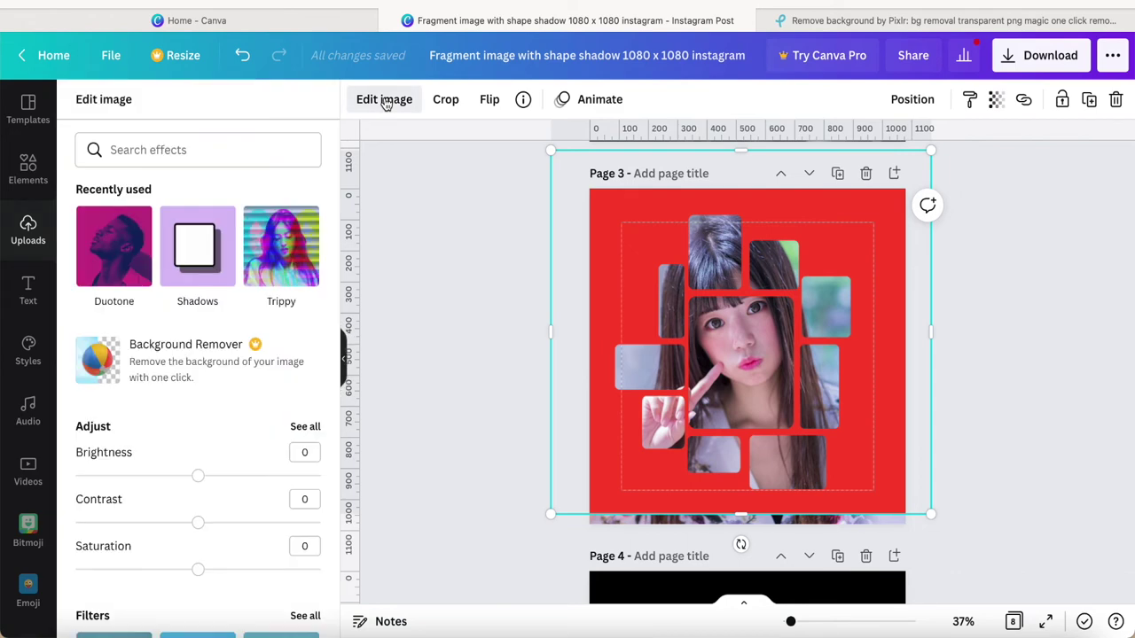
left_click(205, 267)
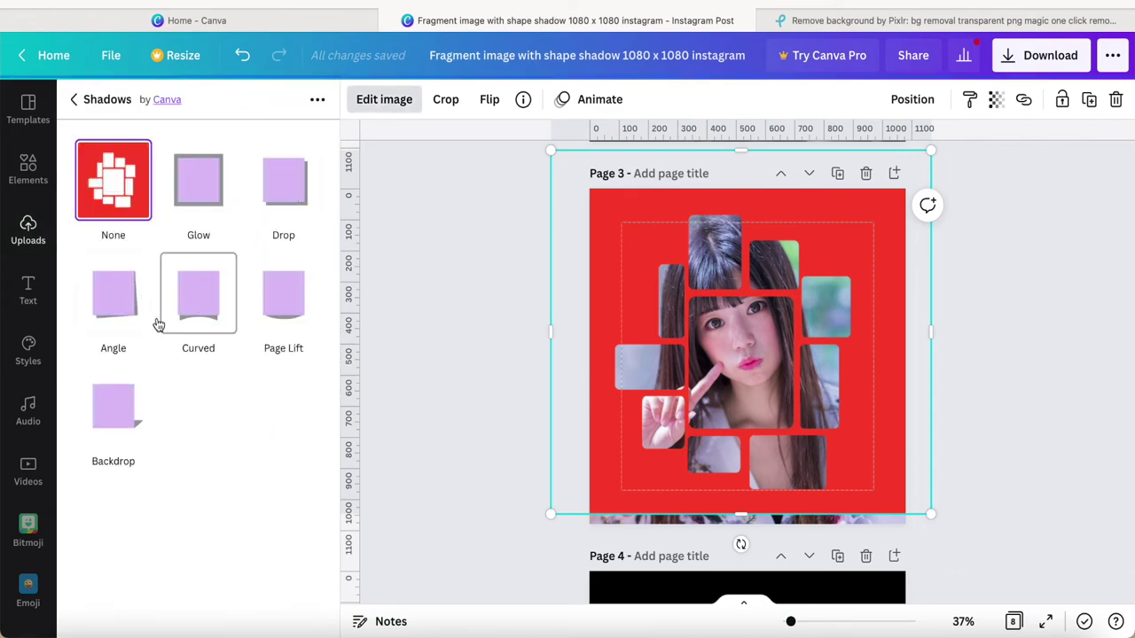
left_click(292, 193)
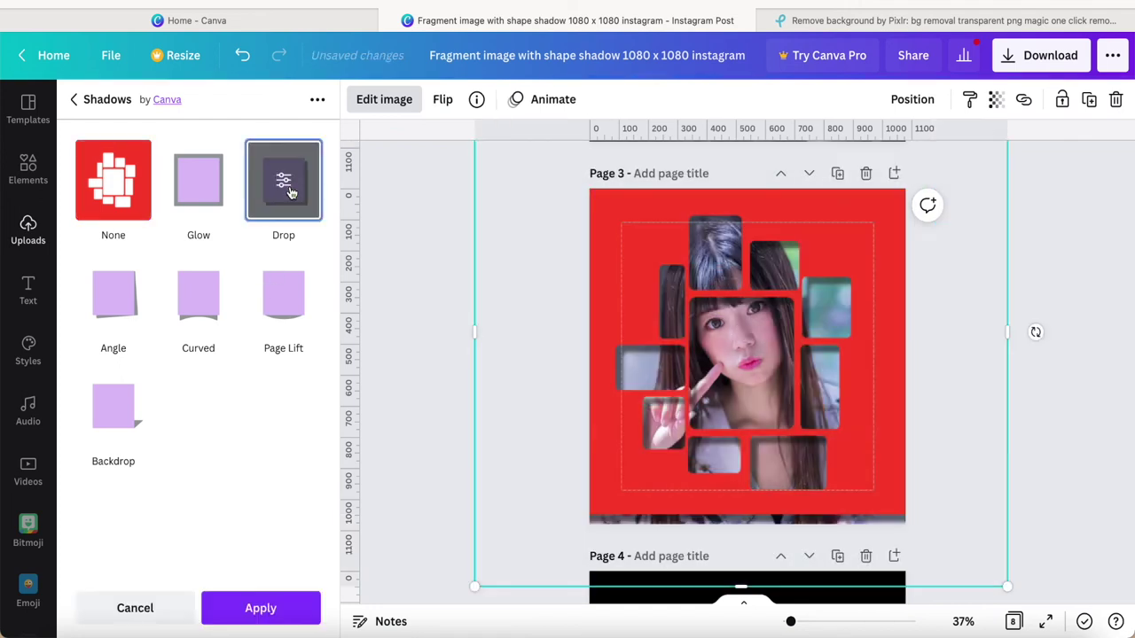
left_click(289, 192)
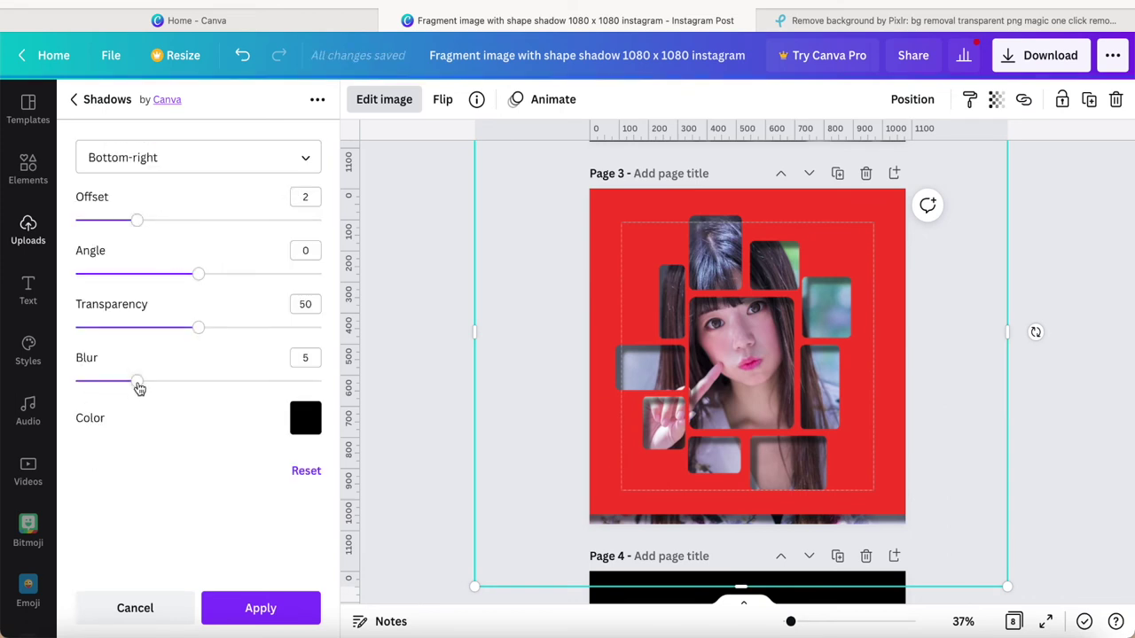
left_click_drag(139, 387, 105, 383)
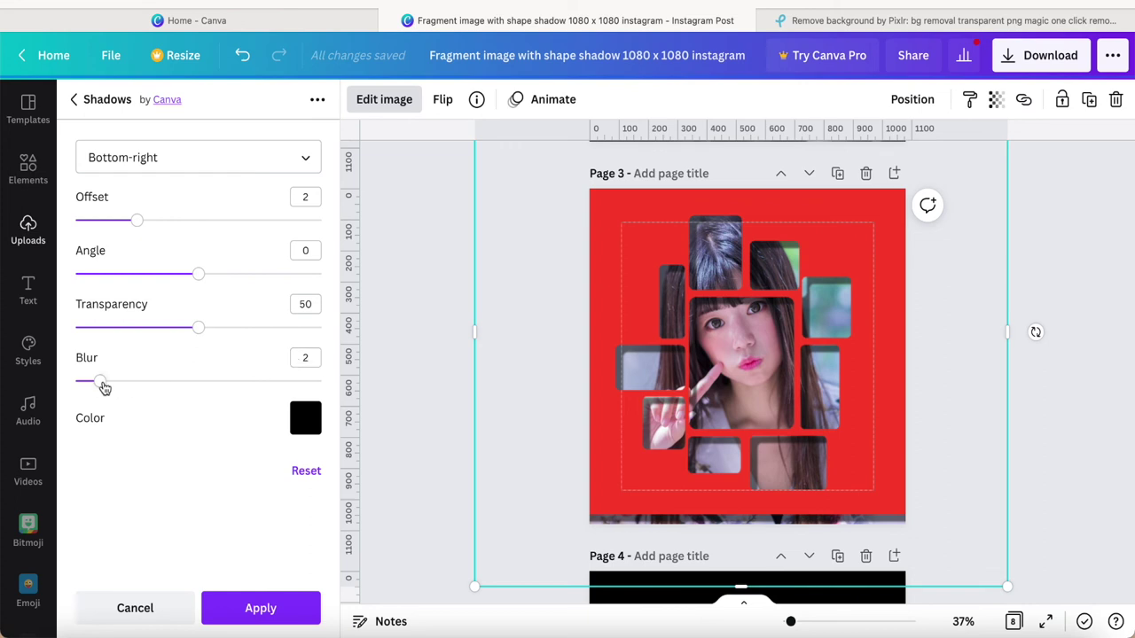
mouse_move(102, 387)
left_mouse_down()
mouse_move(240, 388)
mouse_move(101, 394)
left_mouse_up()
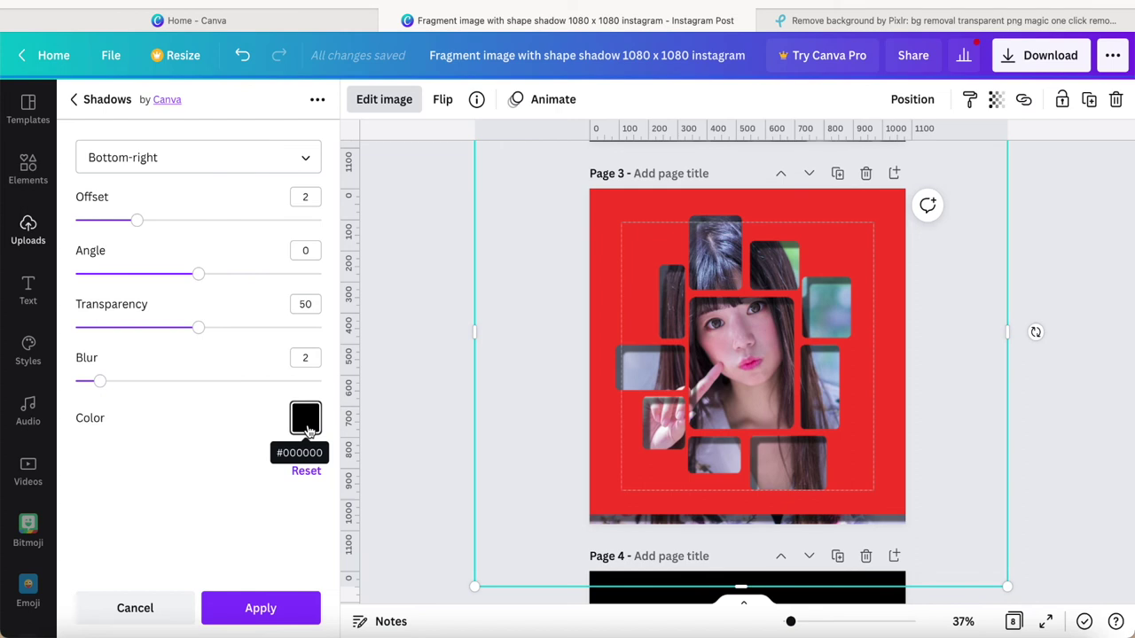
Step: Try red, coral red and pink from the default colours as the cutout overlay's shadow colour
left_click(306, 420)
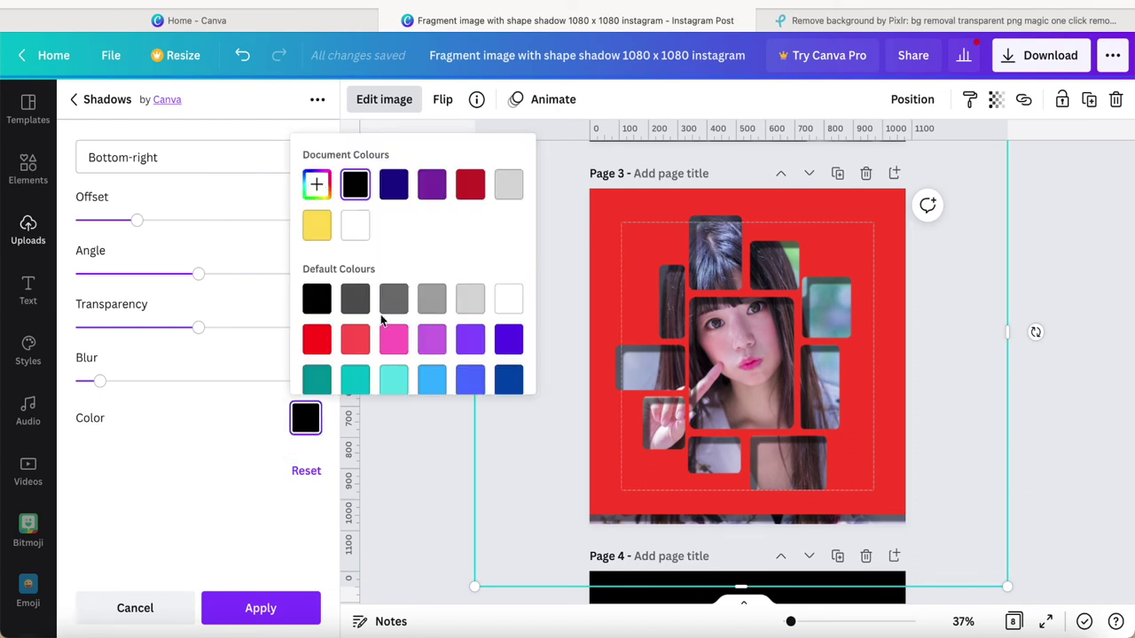
left_click(317, 340)
left_click(355, 340)
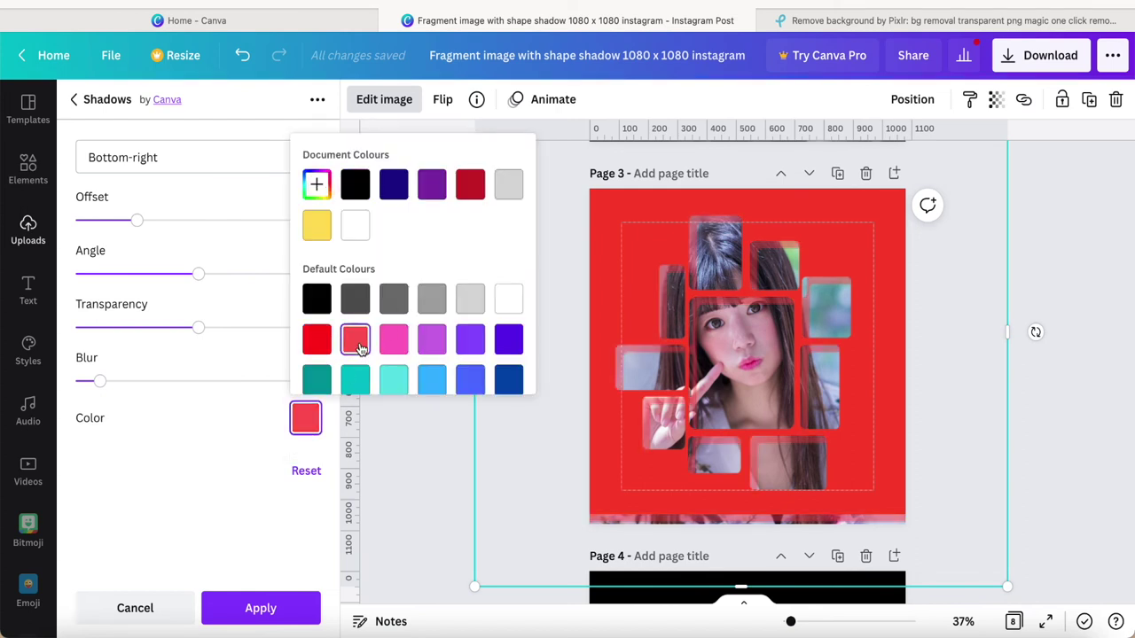
left_click(393, 340)
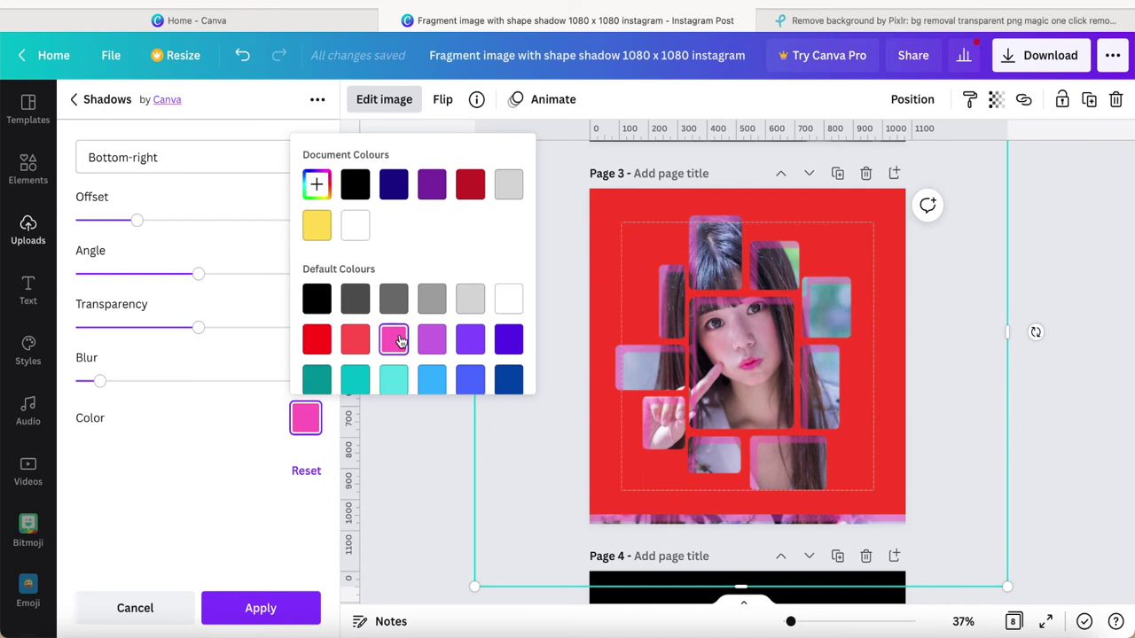
scroll(433, 332, "down", 2)
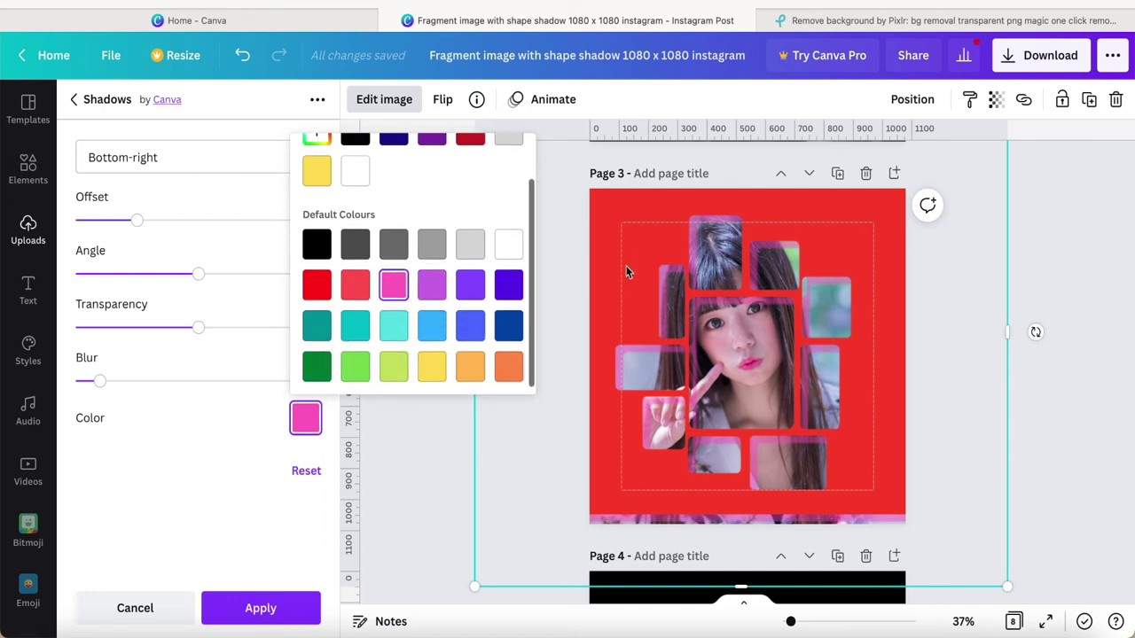
left_click(360, 294)
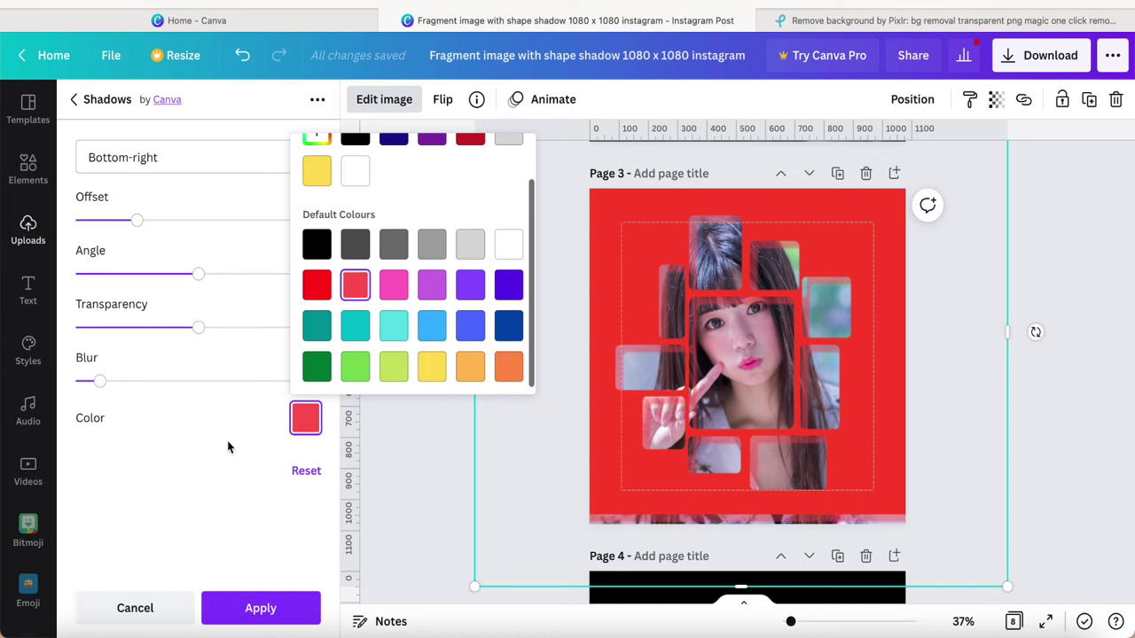
Step: Set the cutout overlay's shadow colour to black and apply the shadow effect
left_click(317, 256)
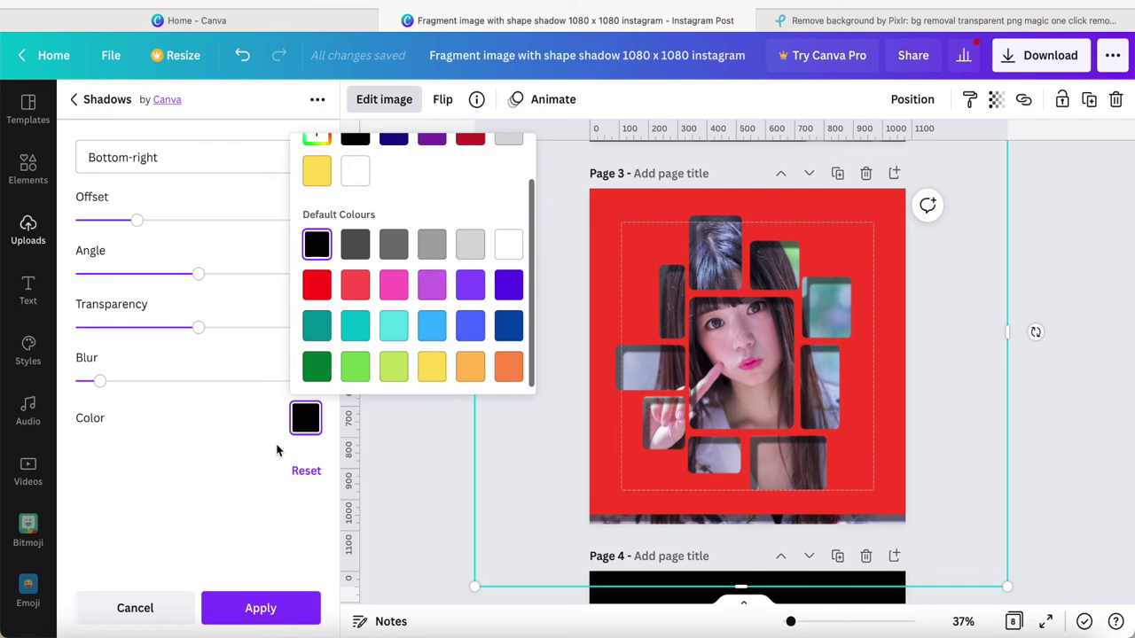
left_click(258, 608)
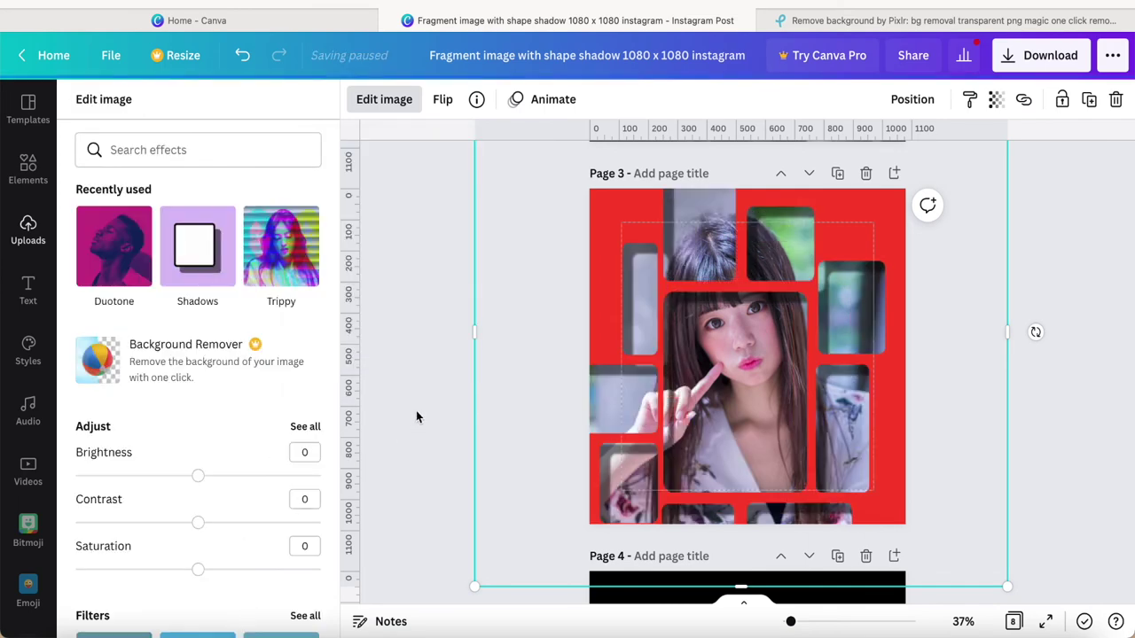
left_click(417, 415)
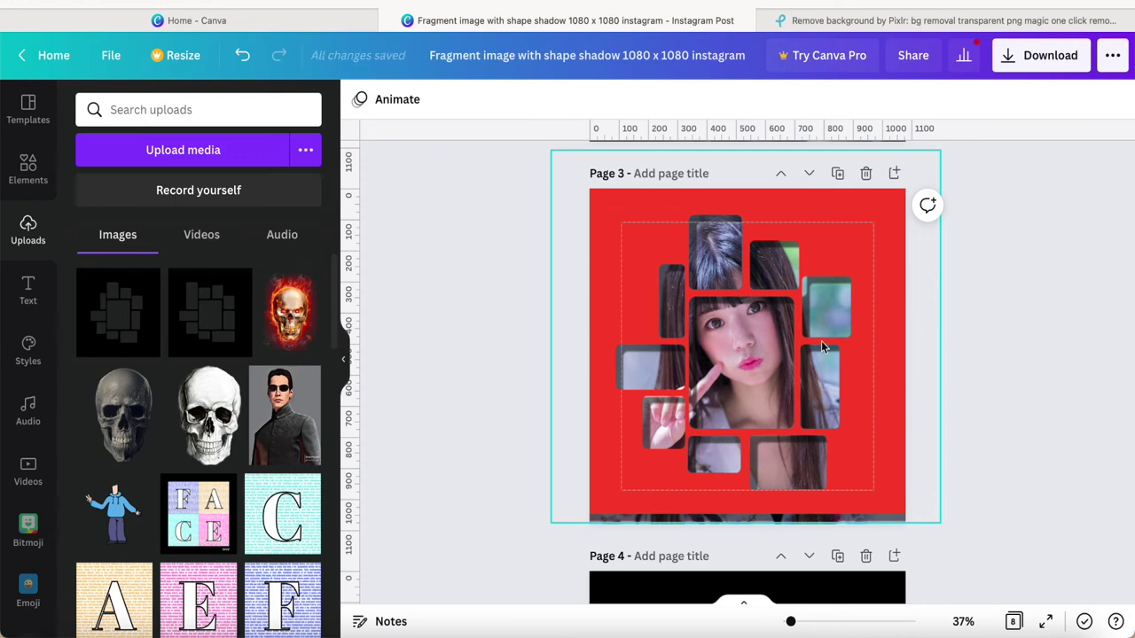
Step: Add a square shape to page 3 and reshape it into a full-width strip covering the exposed photo along the page's lower edge
scroll(700, 384, "down", 2)
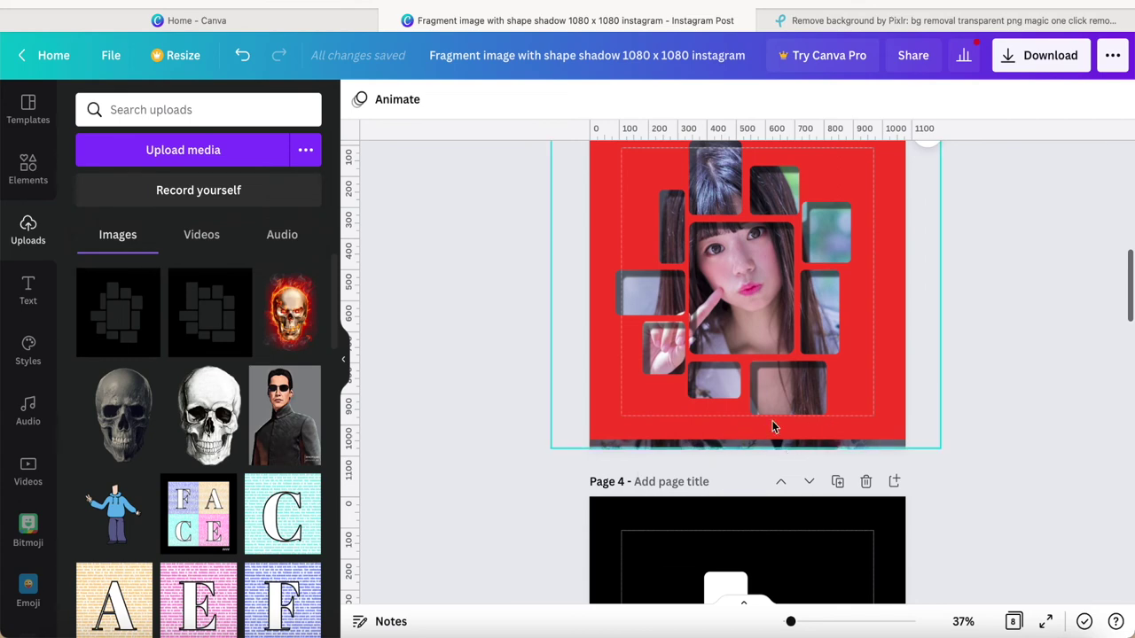
scroll(497, 403, "up", 1)
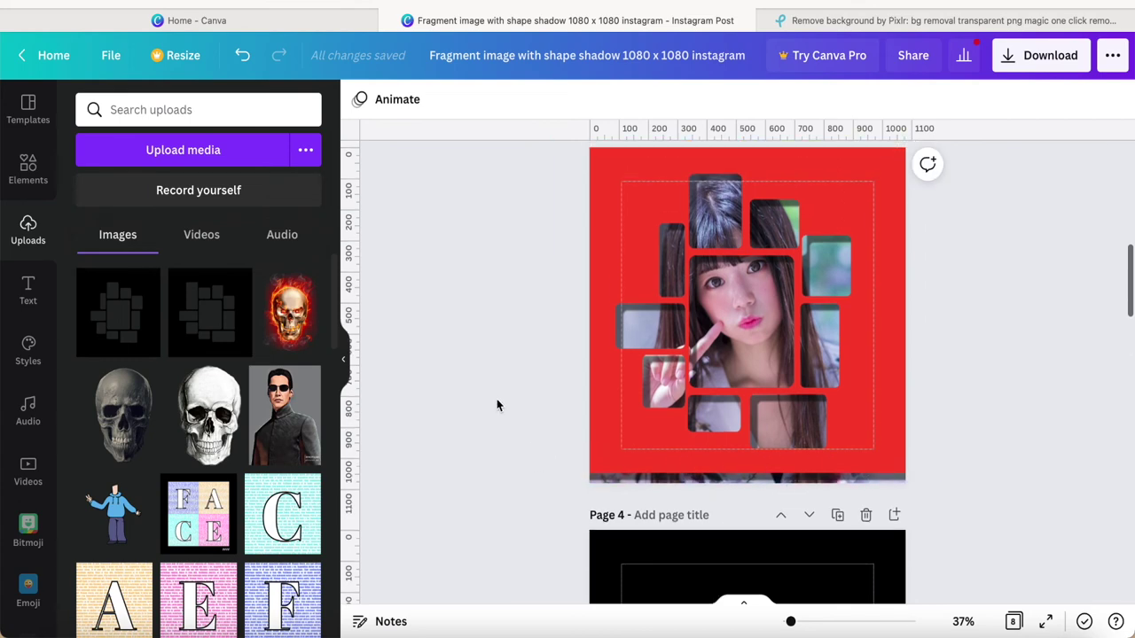
left_click(28, 167)
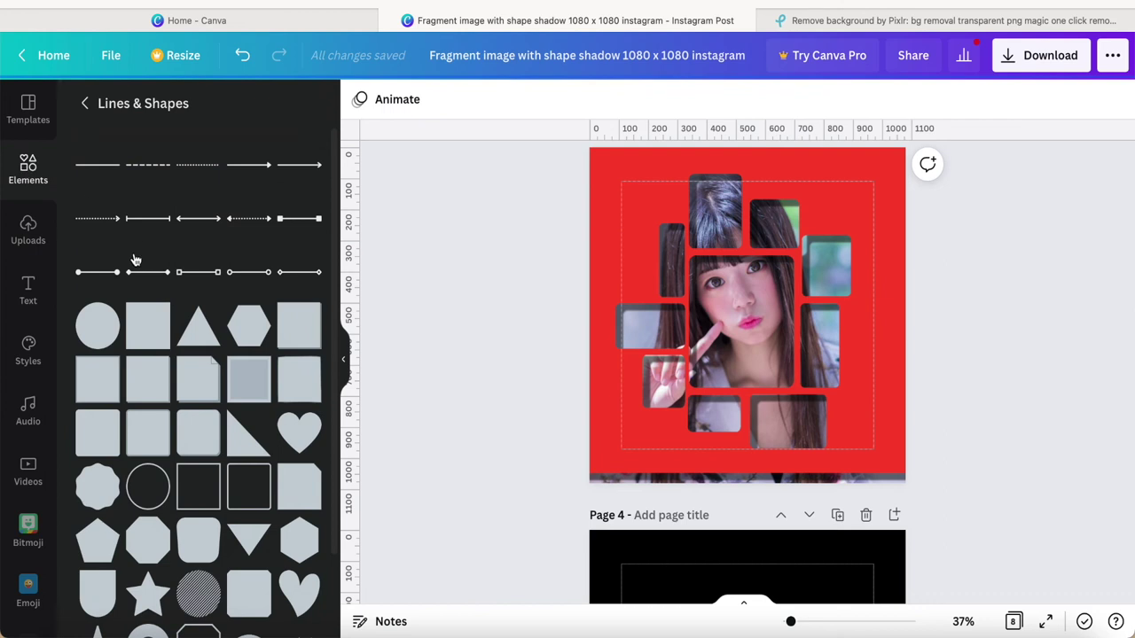
left_click(149, 320)
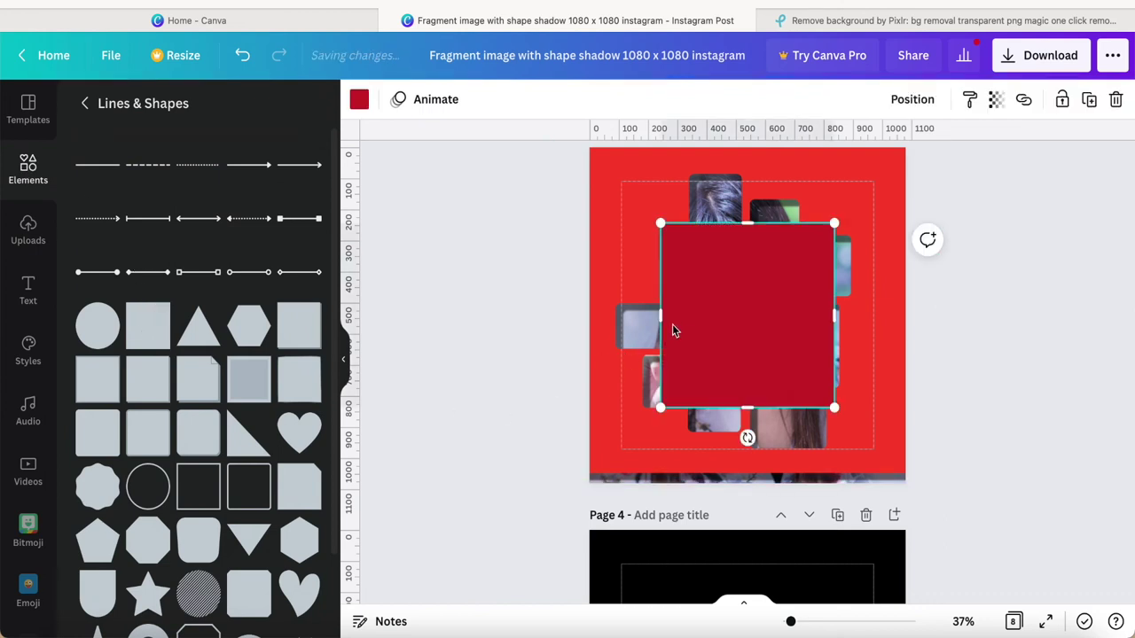
left_click_drag(721, 319, 650, 382)
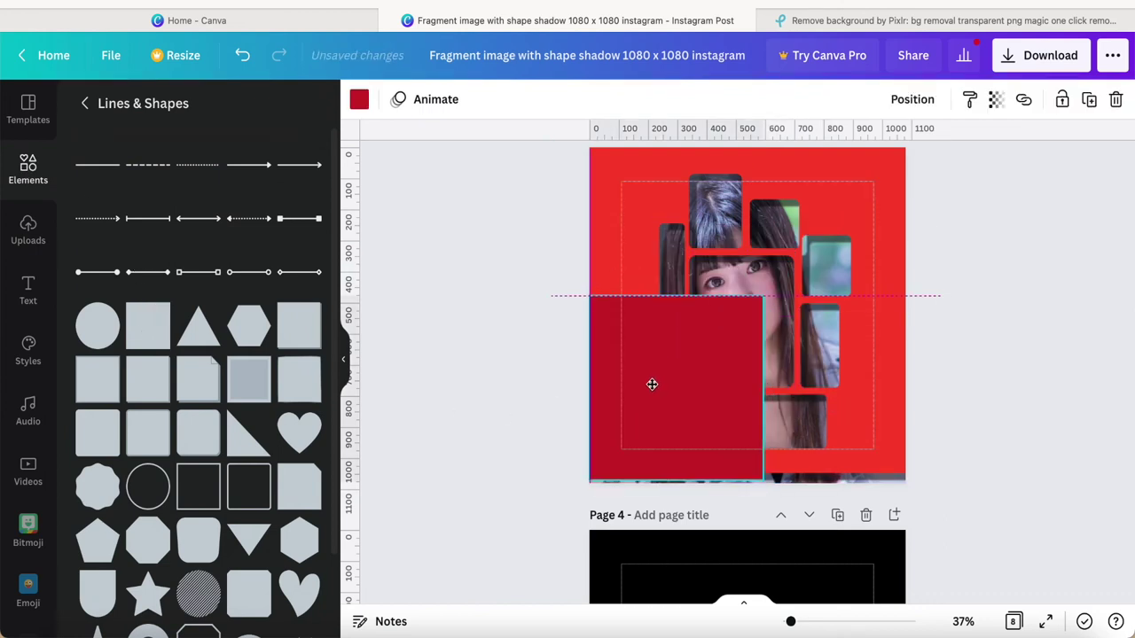
left_click_drag(682, 301, 687, 458)
left_click_drag(763, 450, 905, 434)
left_click_drag(749, 425, 748, 459)
Step: Recolour the strip at the page's lower edge with the first red photo colour taken from the cutout overlay
left_click(359, 99)
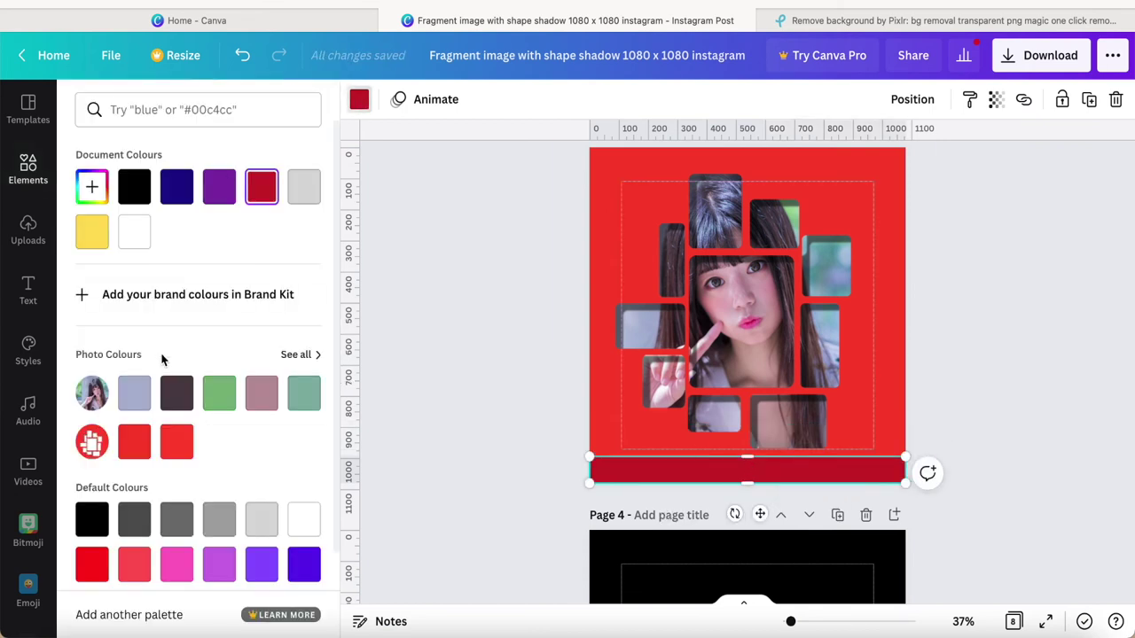
left_click(134, 442)
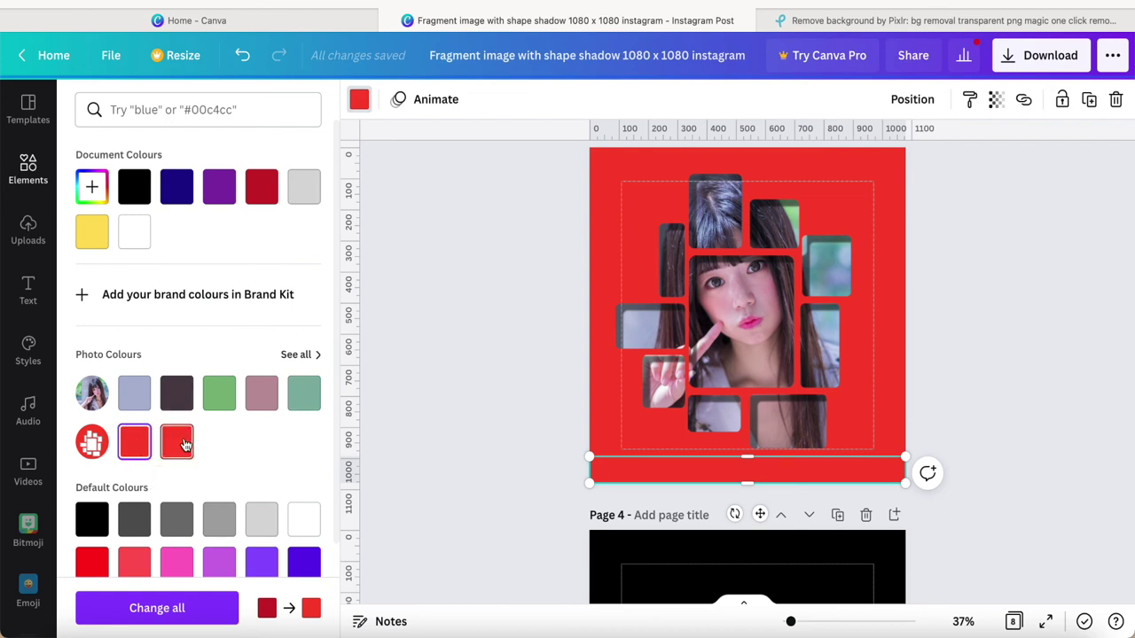
left_click(473, 407)
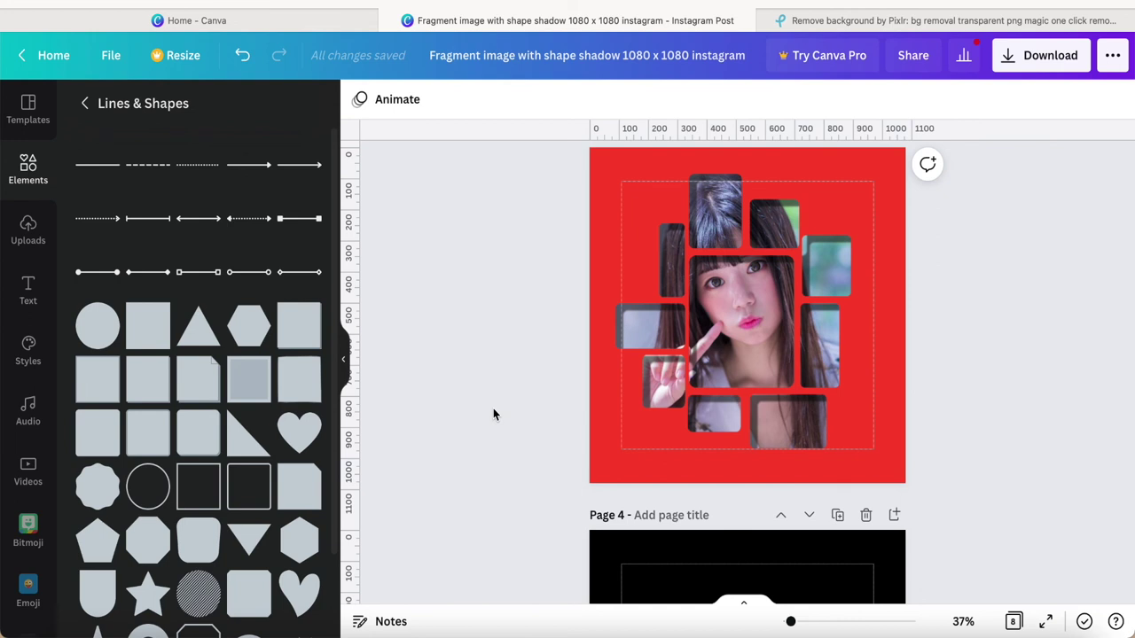
Step: Look through the design's other pages, including the Podcast poster and the Photo fragment example on page 1
scroll(523, 412, "up", 1)
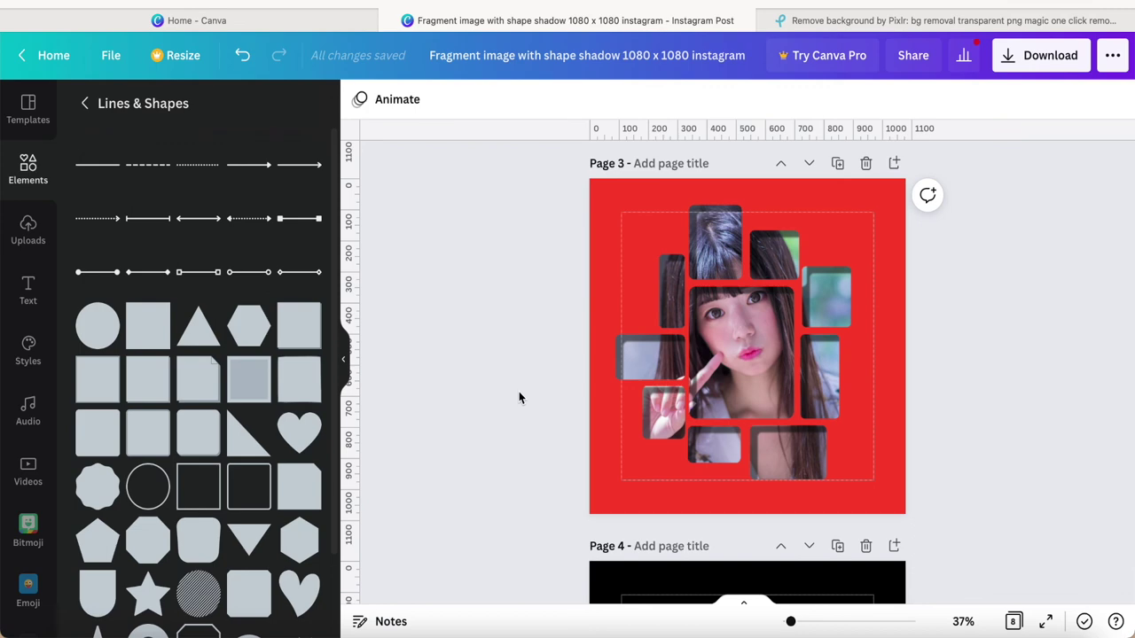
scroll(520, 397, "down", 15)
scroll(518, 391, "down", 10)
scroll(518, 393, "up", 5)
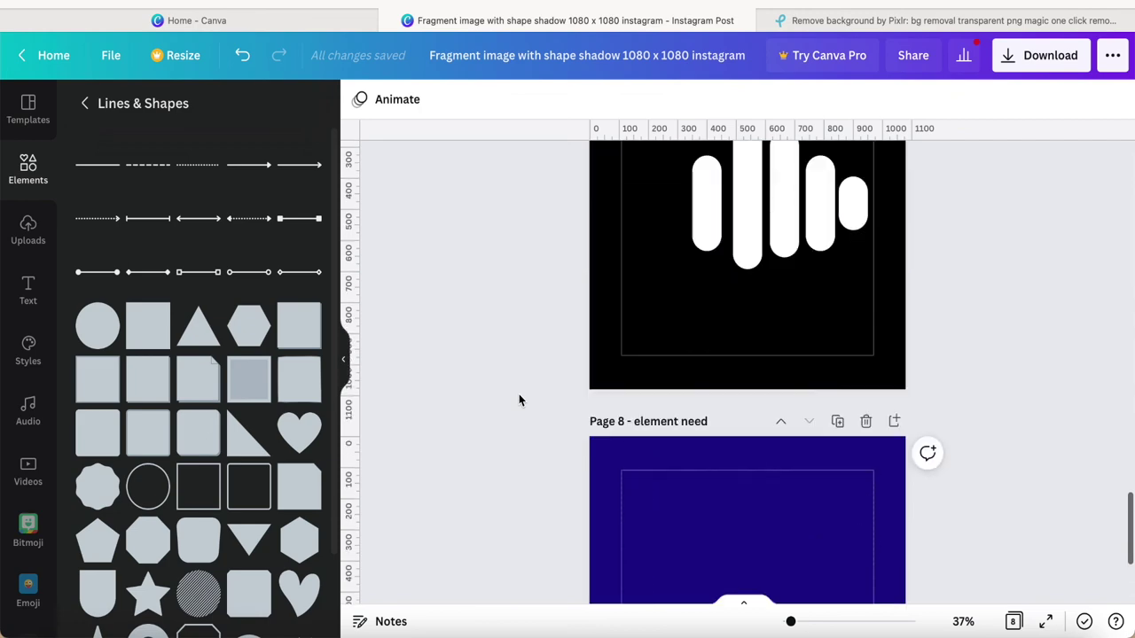
scroll(518, 395, "up", 20)
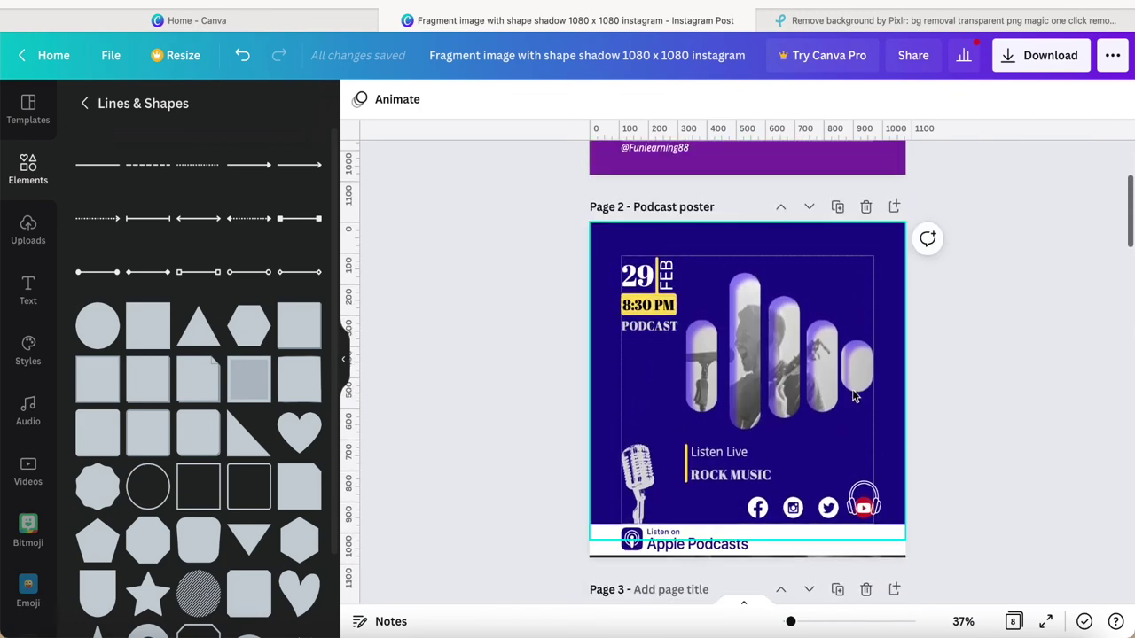
scroll(537, 438, "up", 4)
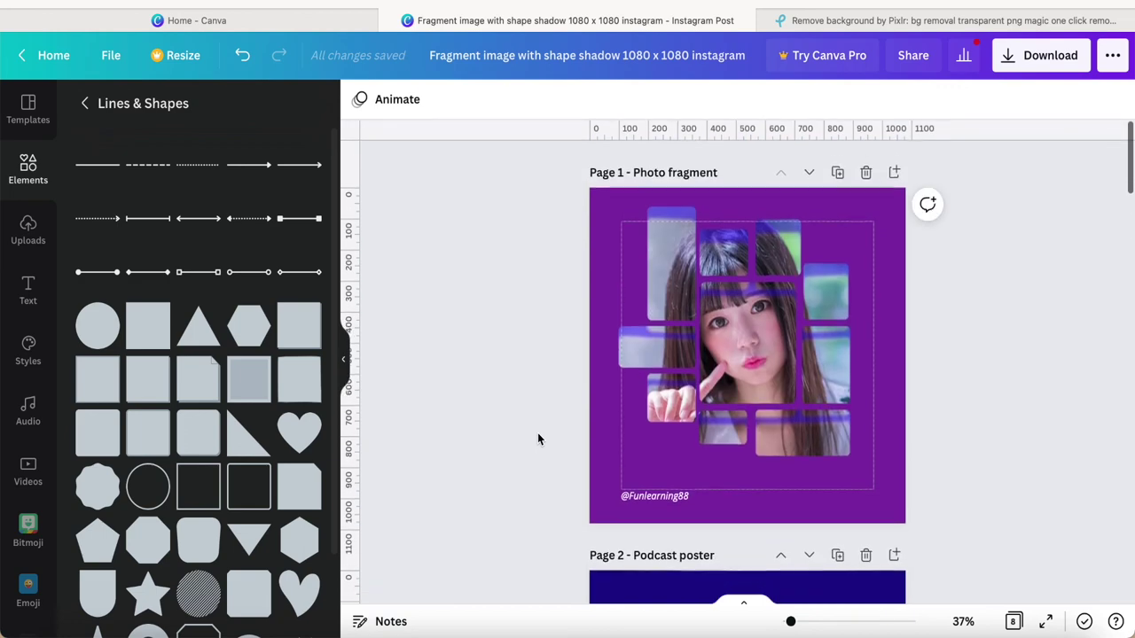